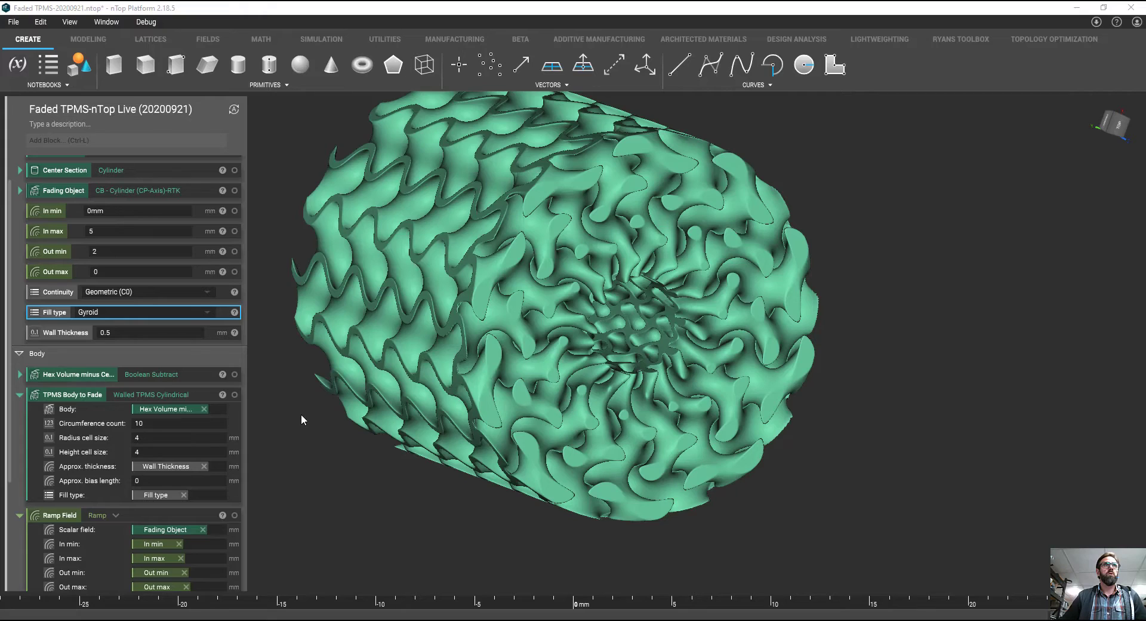
Collapse the TPMS Body to Fade and Ramp Field blocks and hide the Faded TPMS body.
scroll(453, 351, "up", 2)
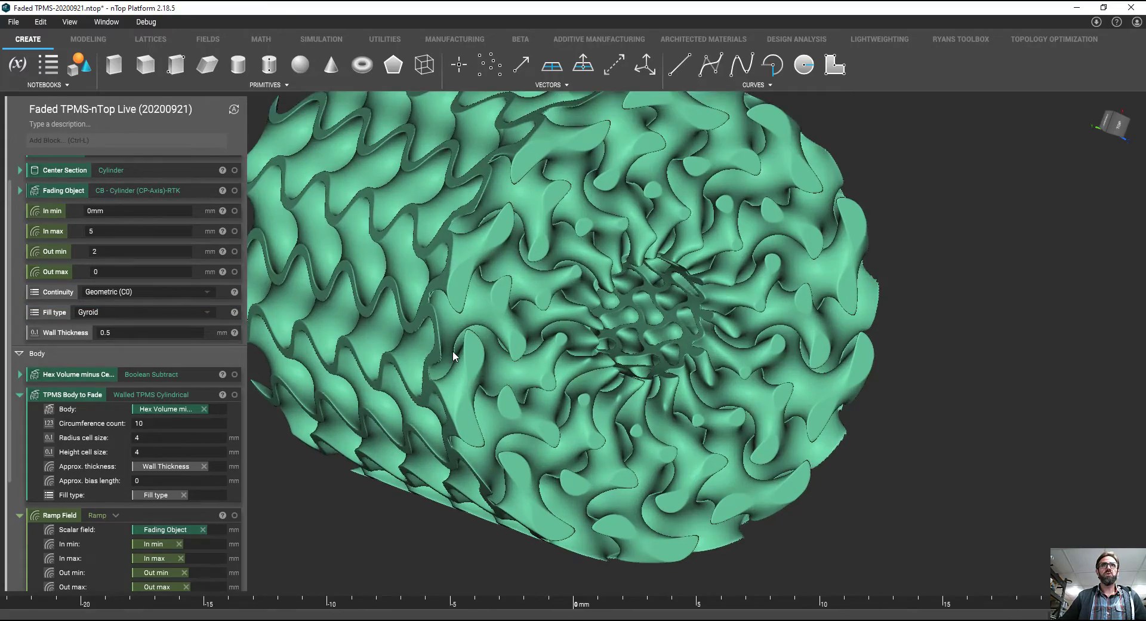
scroll(474, 354, "down", 3)
right_click_drag(482, 354, 551, 177)
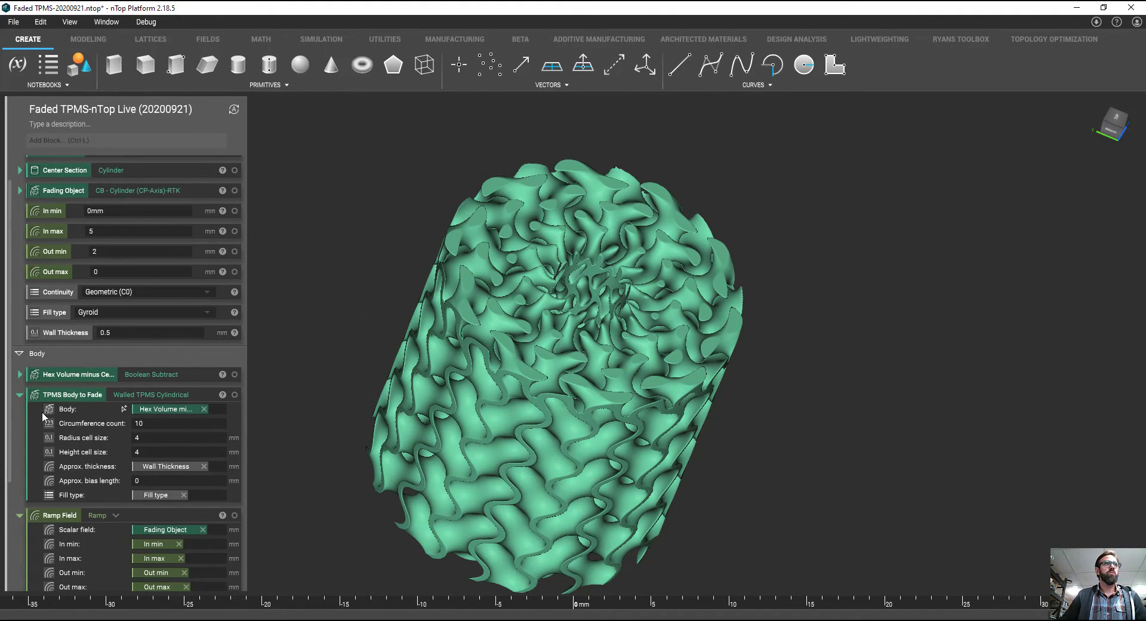
left_click(20, 394)
left_click(19, 415)
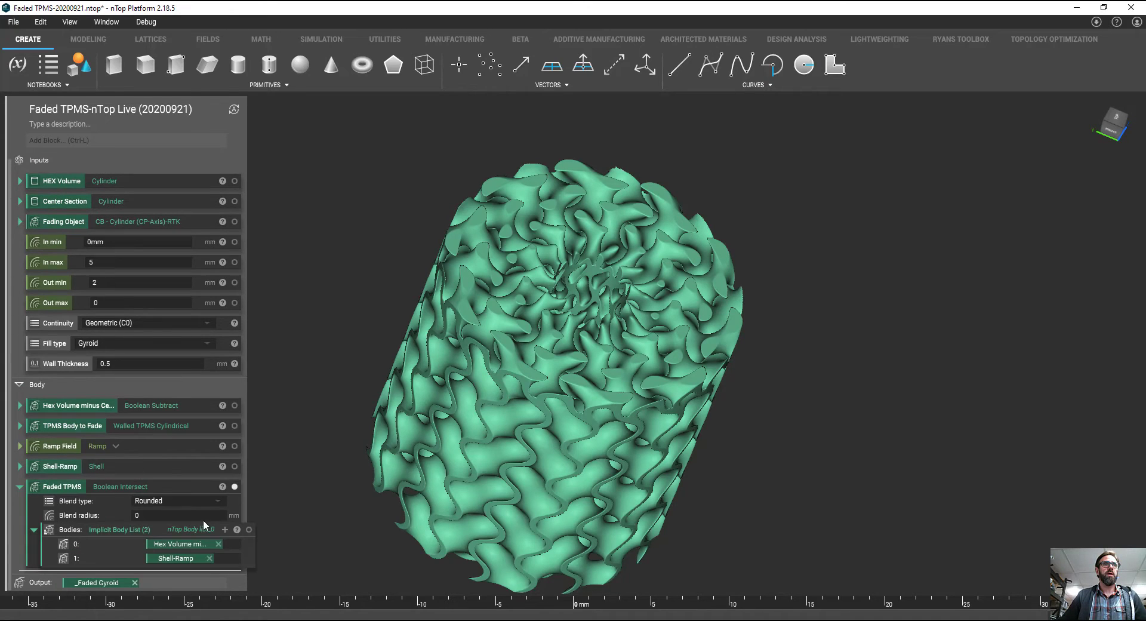
left_click(234, 486)
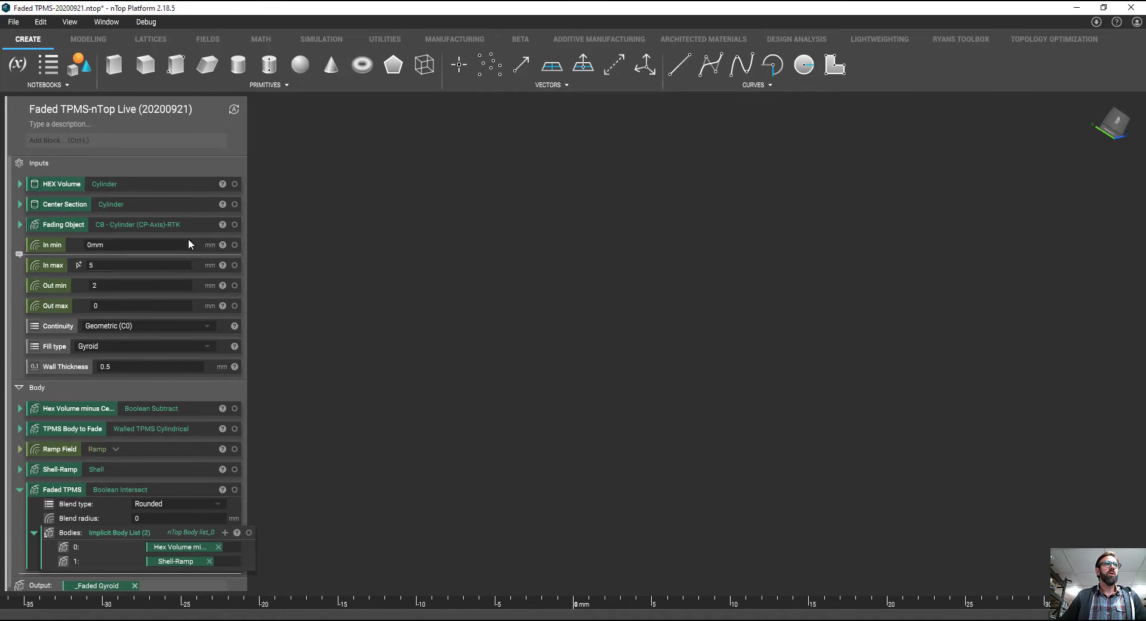
Display the HEX Volume and Center Section cylinders individually, then show both together with the Fading Object.
left_click(234, 184)
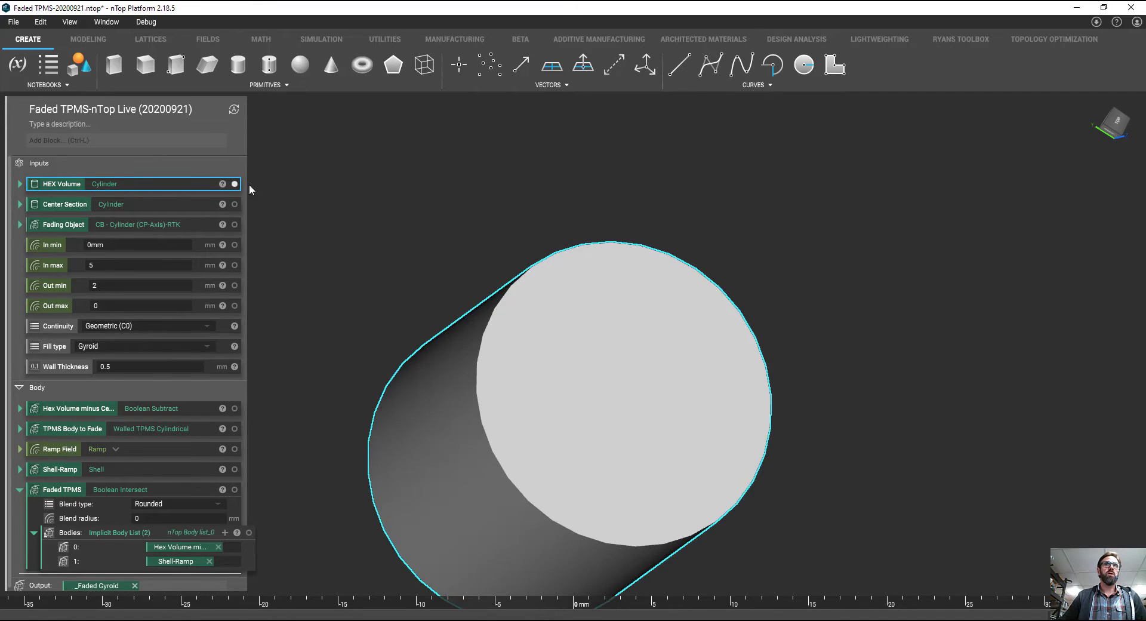
right_click_drag(541, 368, 529, 346)
scroll(523, 348, "up", 1)
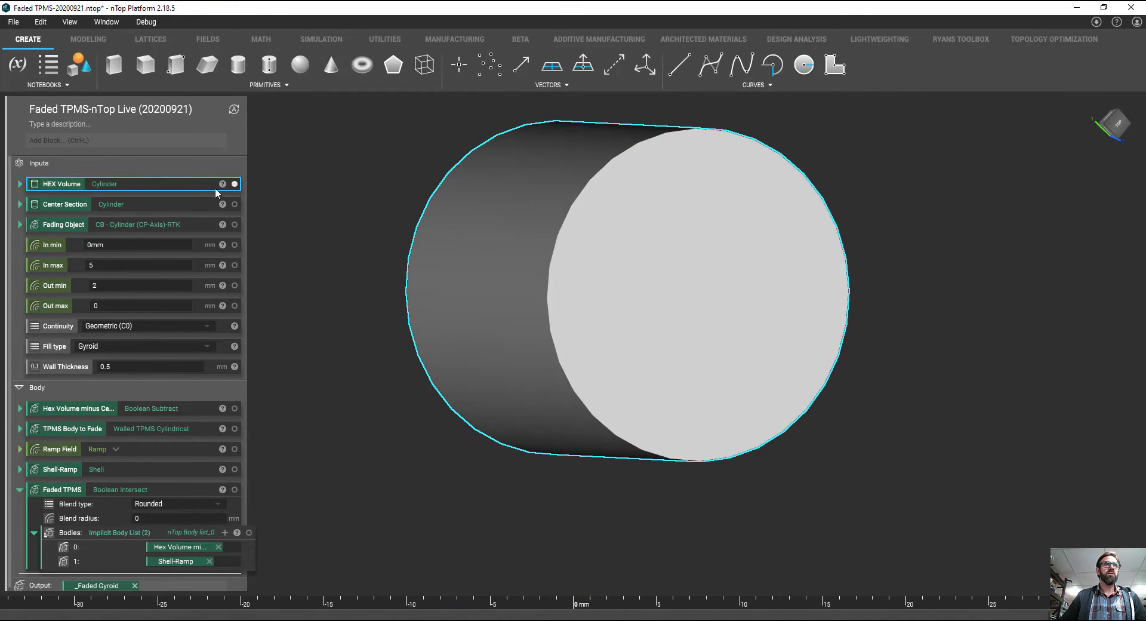
left_click(235, 184)
left_click(235, 204)
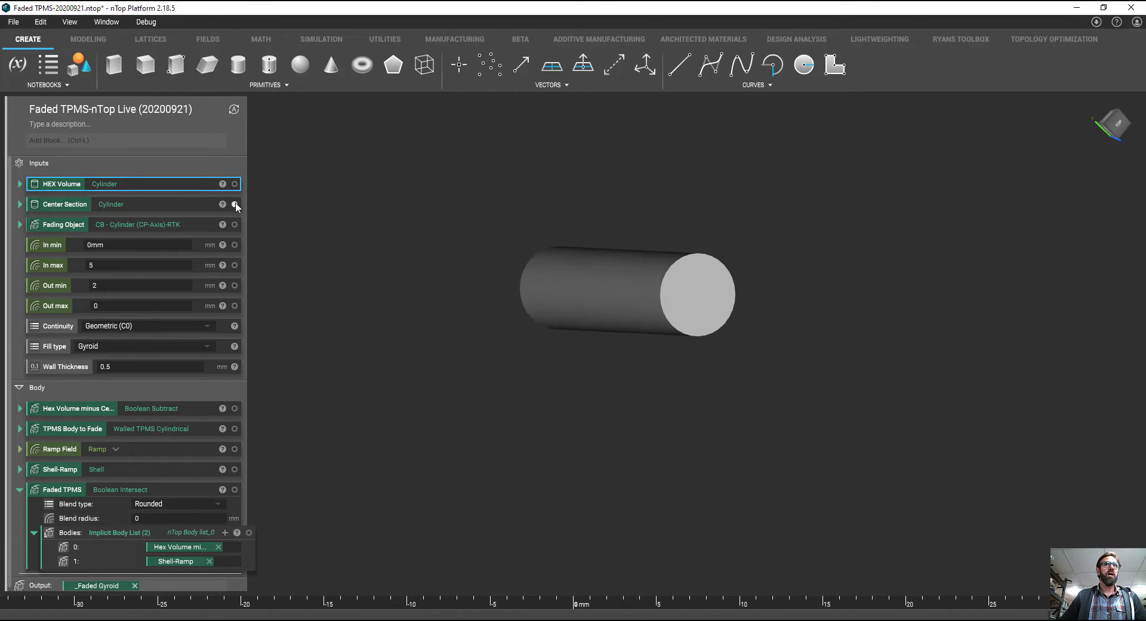
left_click(235, 183)
left_click(235, 224)
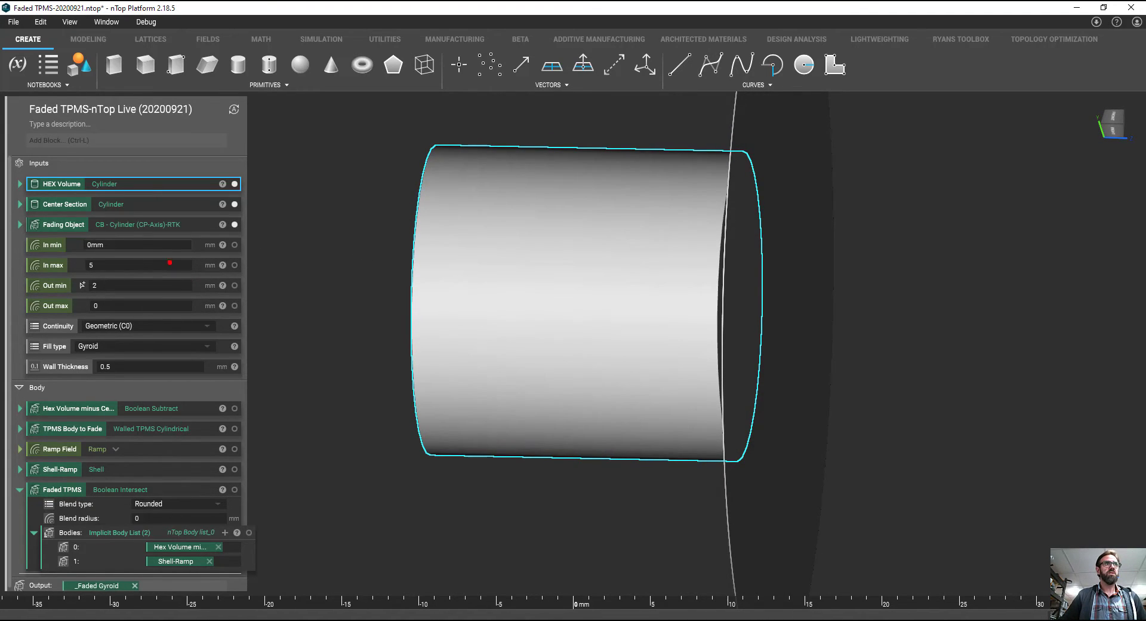
Hide the HEX Volume, Center Section and Fading Object inputs.
mouse_move(118, 233)
left_mouse_down()
mouse_move(5, 293)
mouse_move(225, 328)
mouse_move(158, 240)
left_mouse_up()
key("Escape")
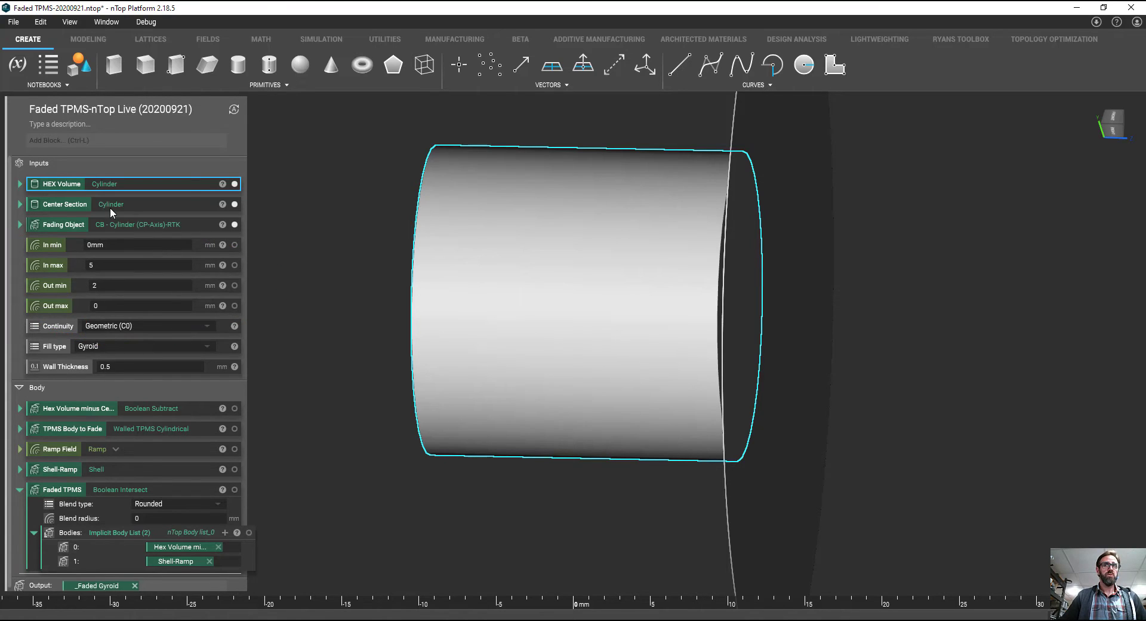
left_click(235, 204)
left_click(234, 184)
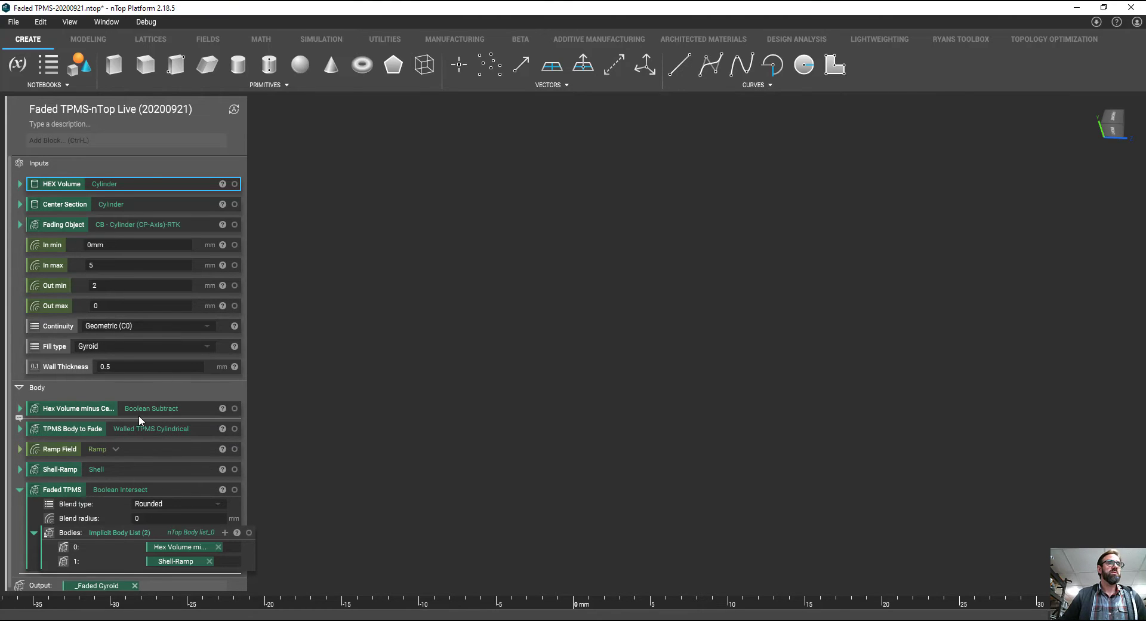
Display the Boolean Subtract of the center section from the hex volume, expand its inputs to examine them, and hide the body again.
scroll(125, 414, "down", 1)
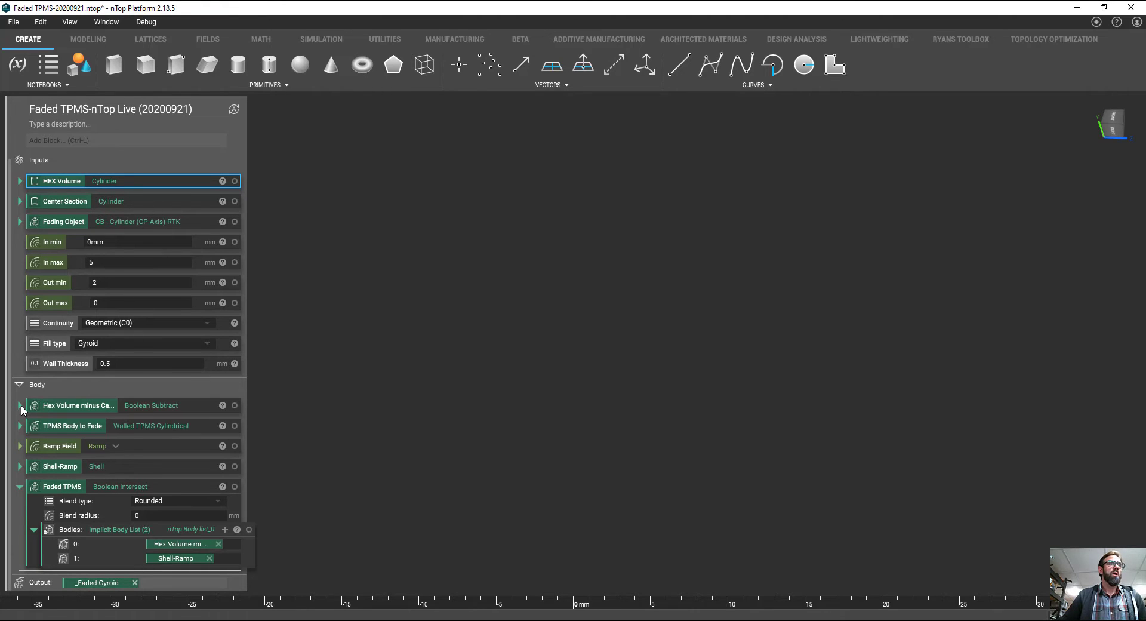
left_click(62, 406)
left_click(234, 405)
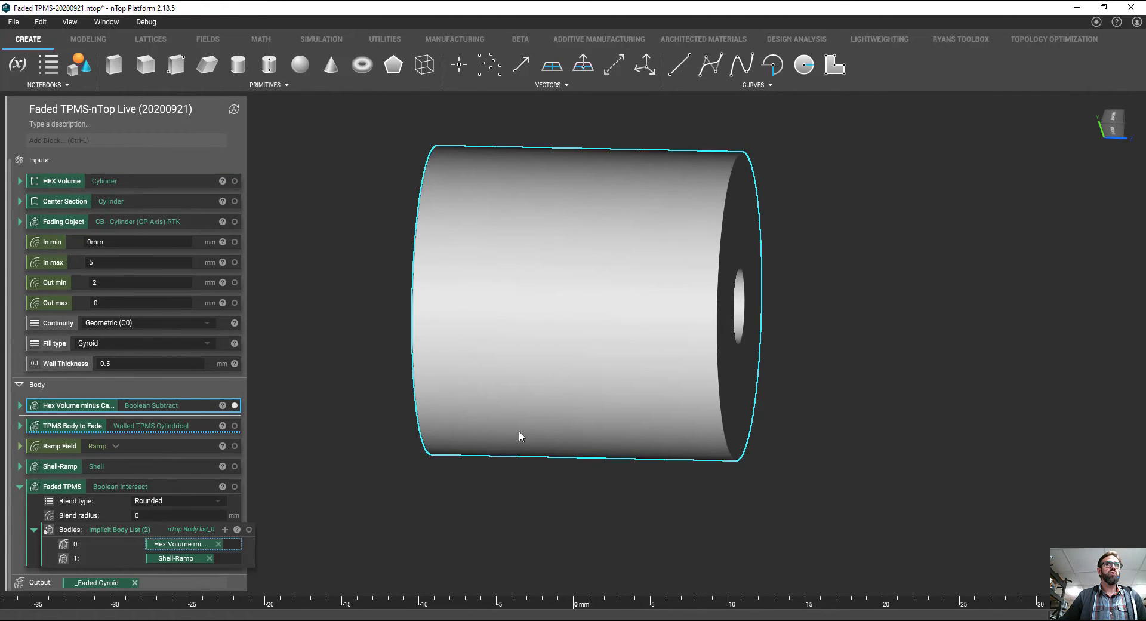
left_click(20, 405)
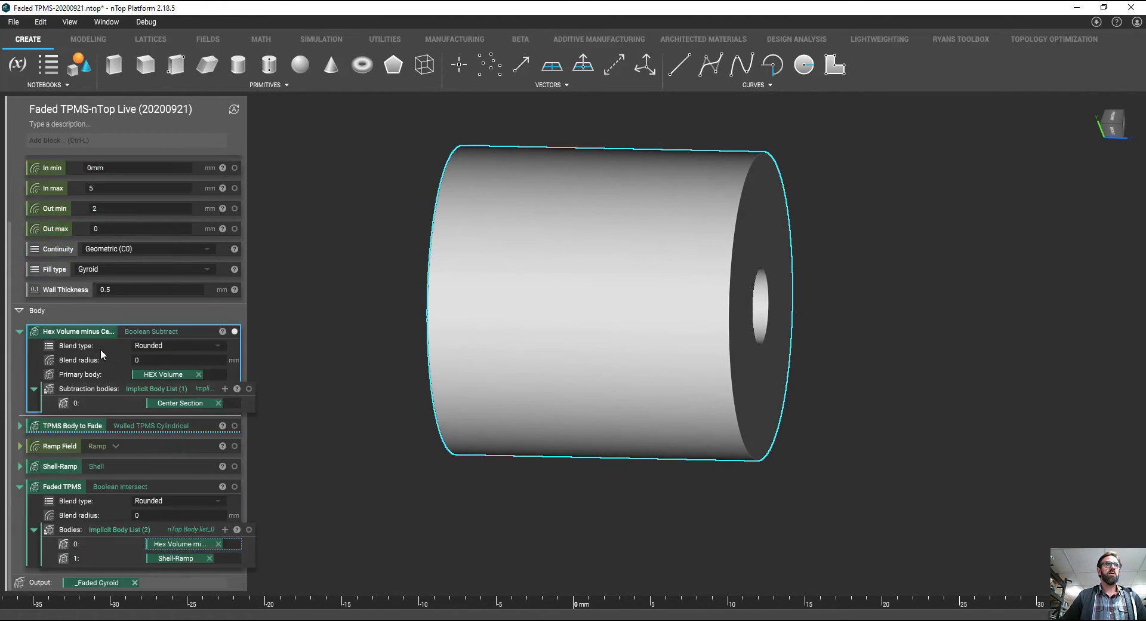
right_click_drag(568, 338, 702, 300)
middle_click_drag(700, 295, 720, 301)
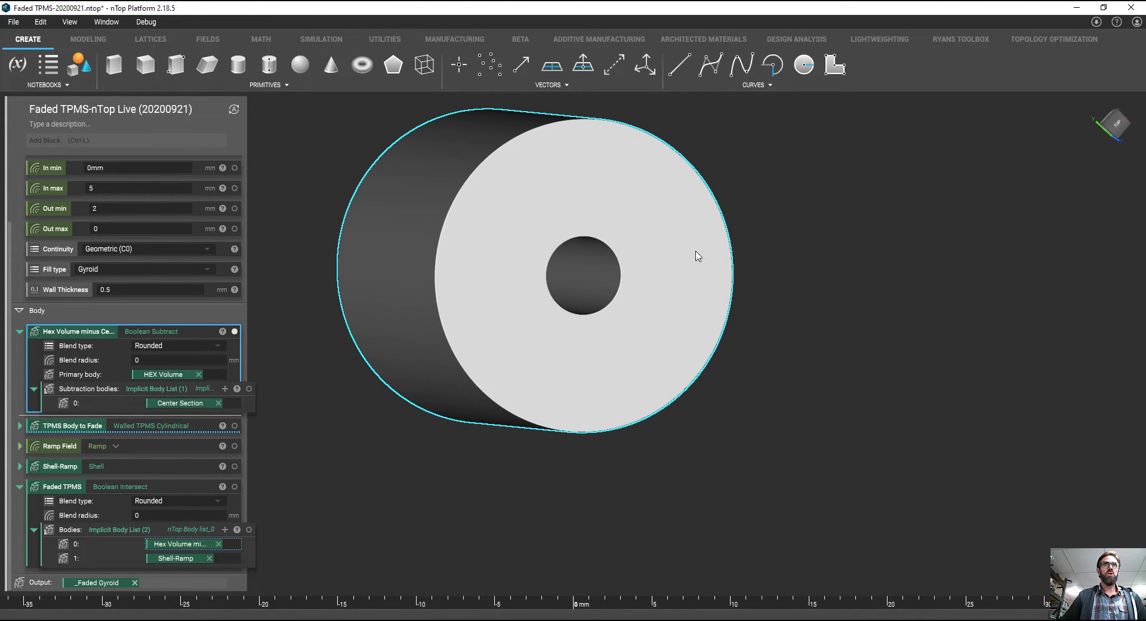
left_click(235, 331)
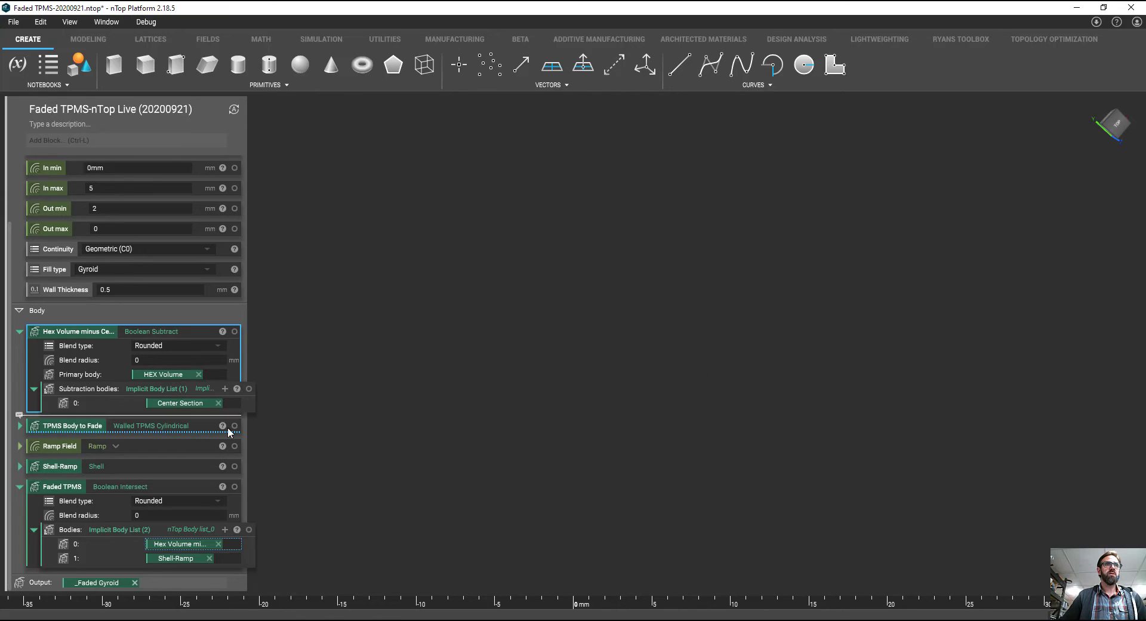
Display the TPMS Body to Fade, examine its Walled TPMS Cylindrical settings and lattice, and collapse both expanded body blocks.
left_click(235, 426)
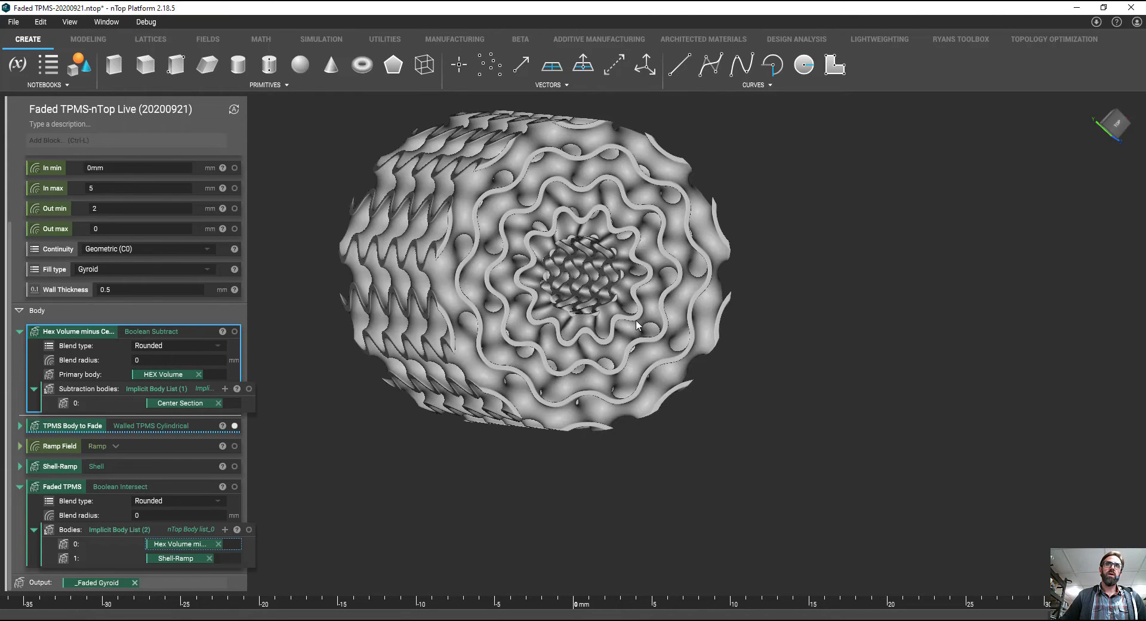
left_click(20, 425)
scroll(67, 410, "down", 3)
scroll(69, 412, "up", 2)
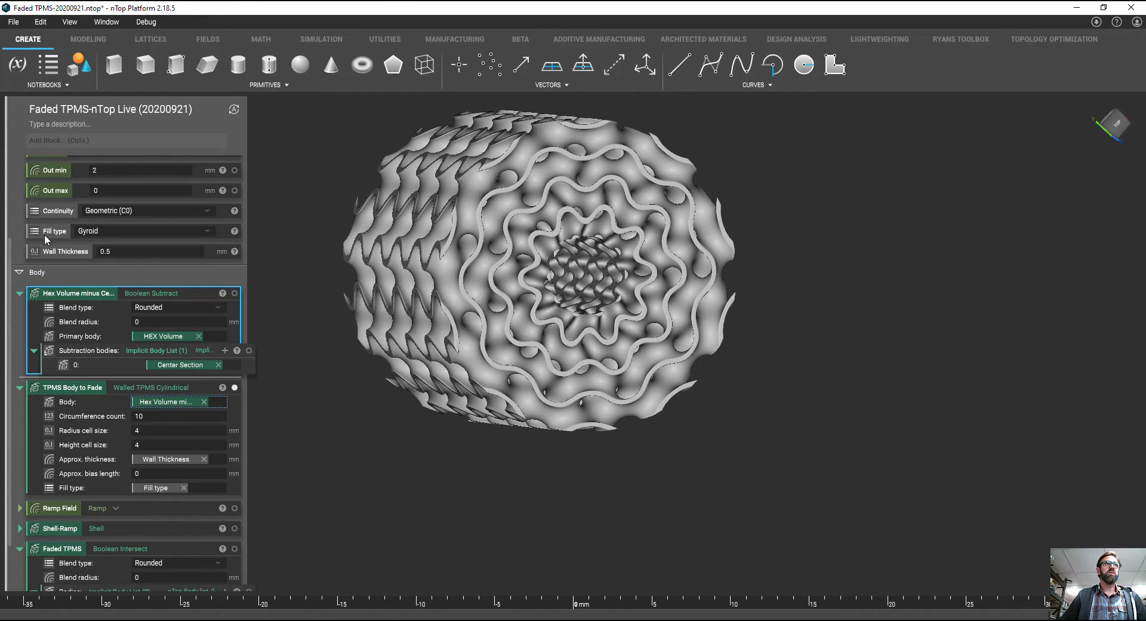
right_click_drag(547, 360, 329, 410)
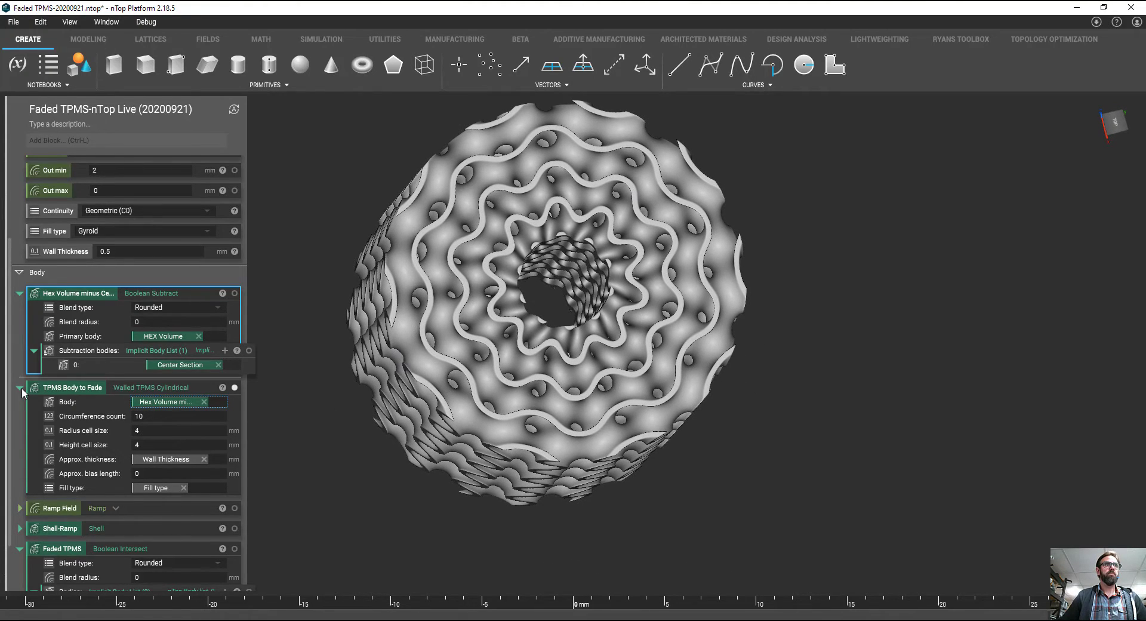
left_click(21, 387)
left_click(19, 331)
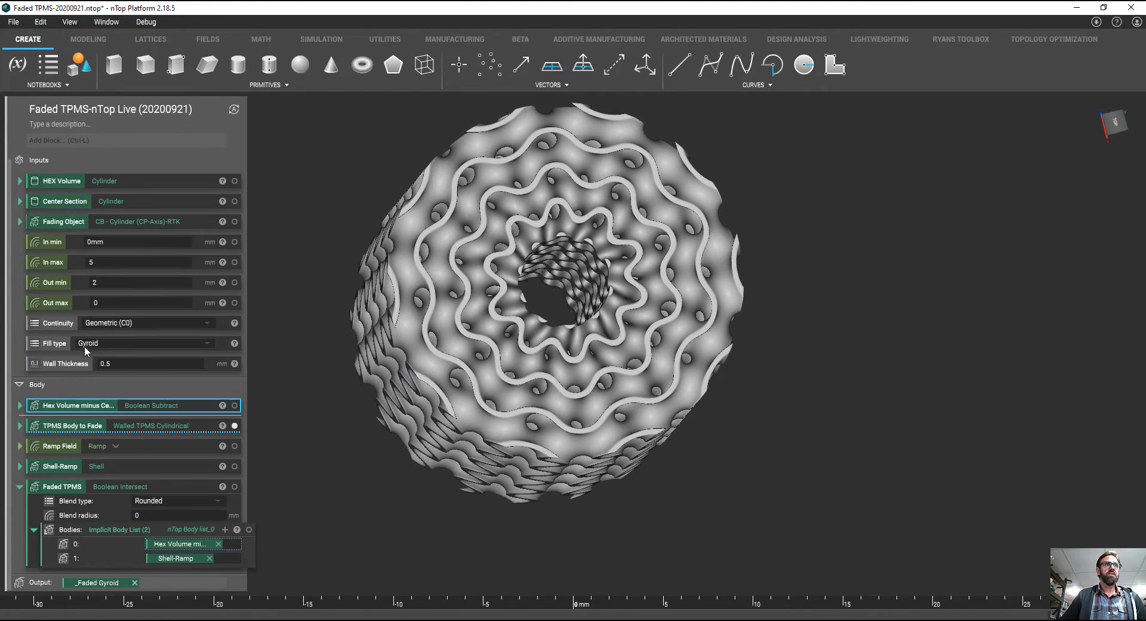
Expand the Ramp Field block and show it in the Field Viewer with the Turbo colormap.
left_click(20, 445)
scroll(97, 411, "down", 2)
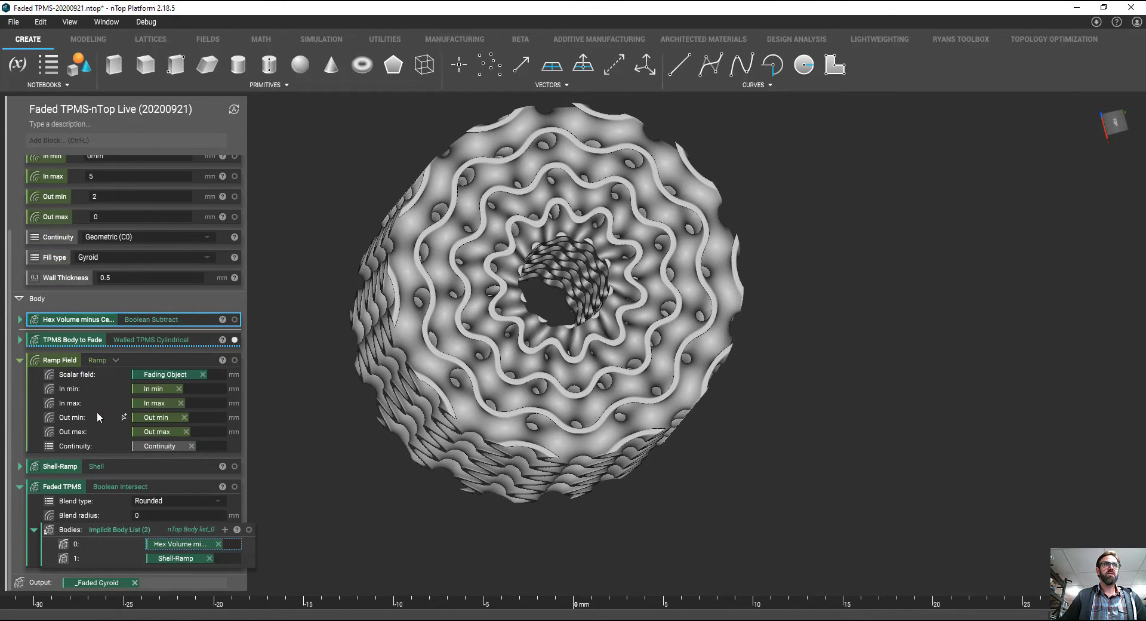
left_click(169, 358)
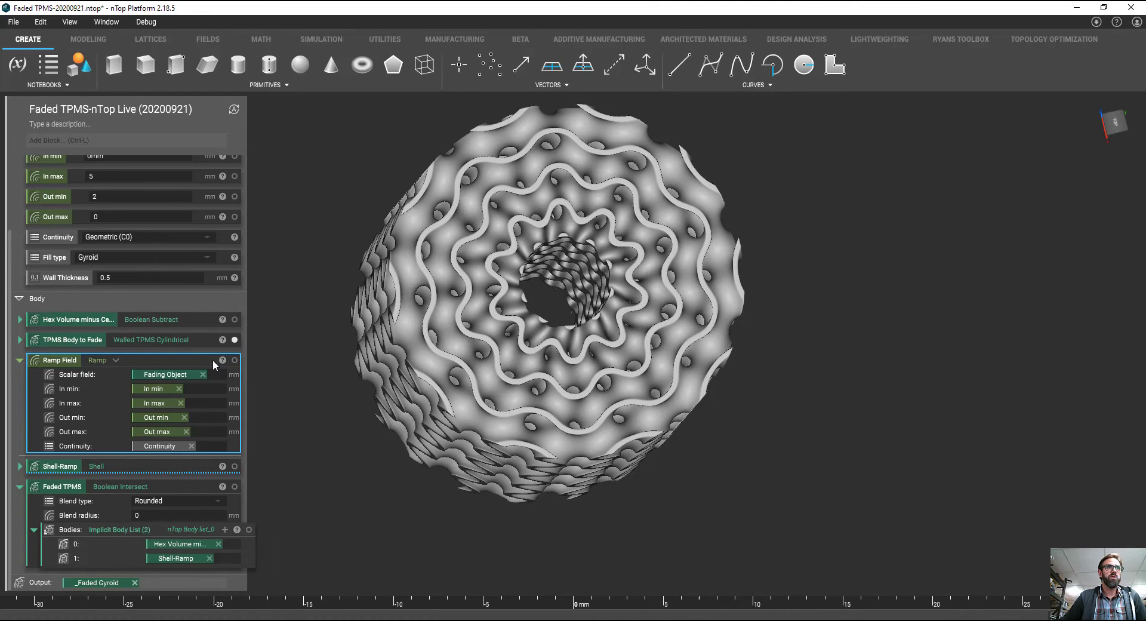
key("f")
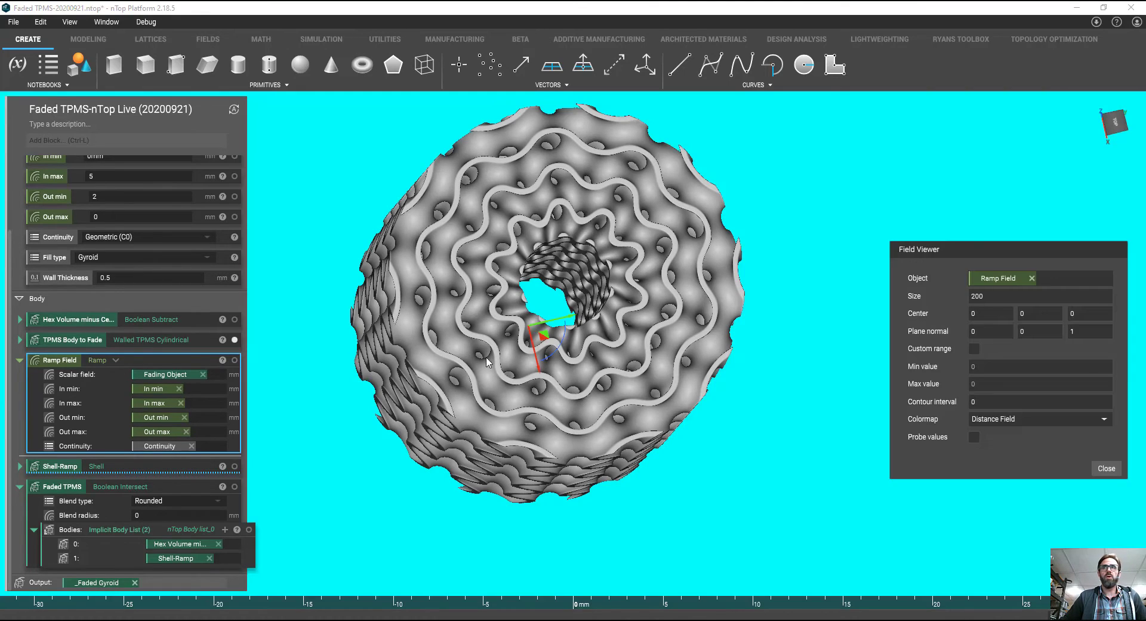
left_click(994, 420)
left_click(997, 445)
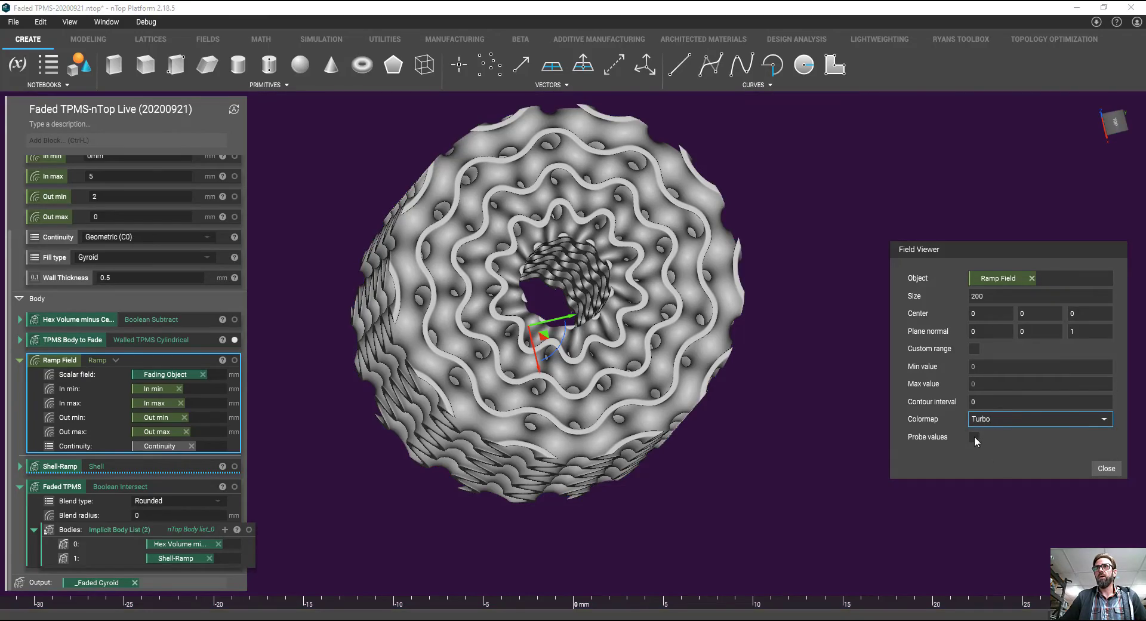
Set the Field Viewer's plane normal to 1, 0, 0.
left_click(652, 362)
right_click_drag(652, 363, 957, 344)
left_click(985, 331)
type("10")
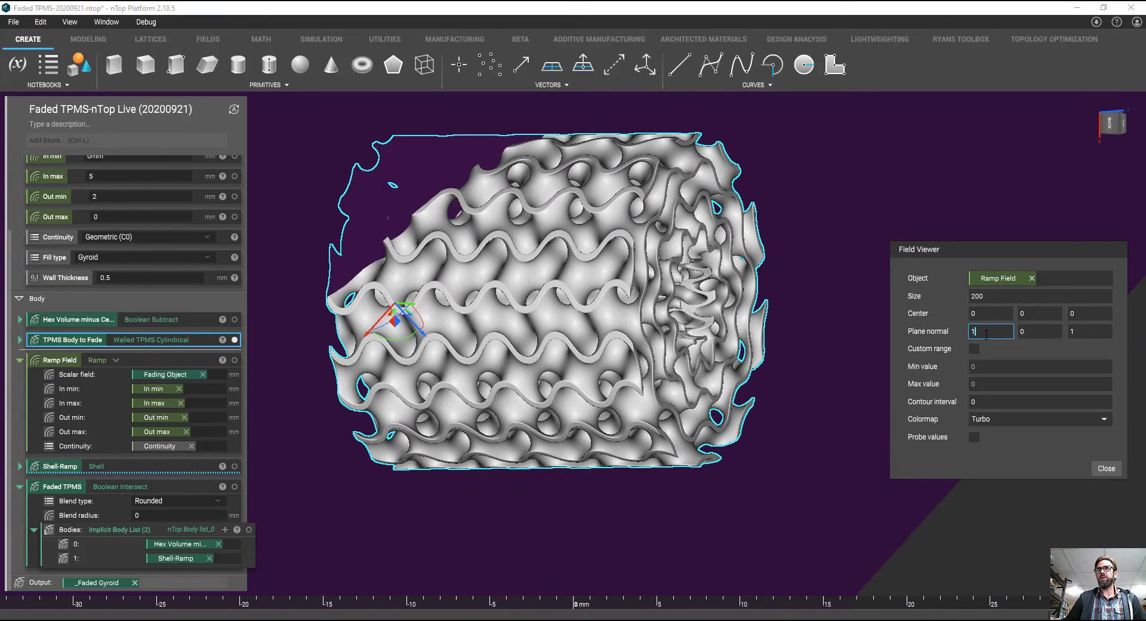
key("Tab")
key("Tab")
type("0")
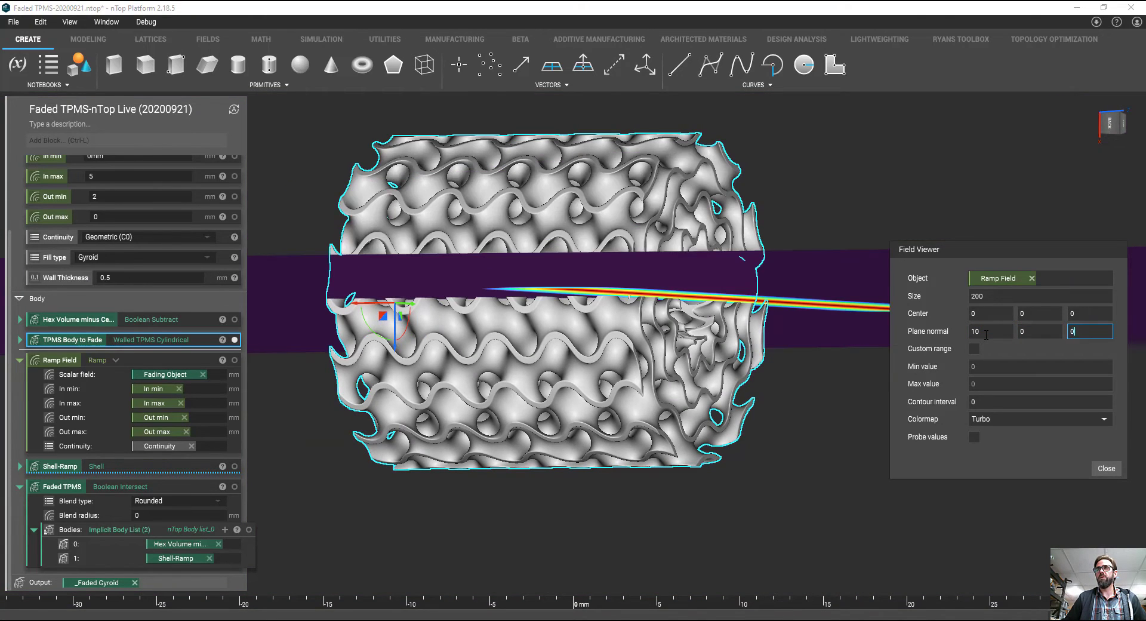
left_click(986, 331)
key("BackSpace")
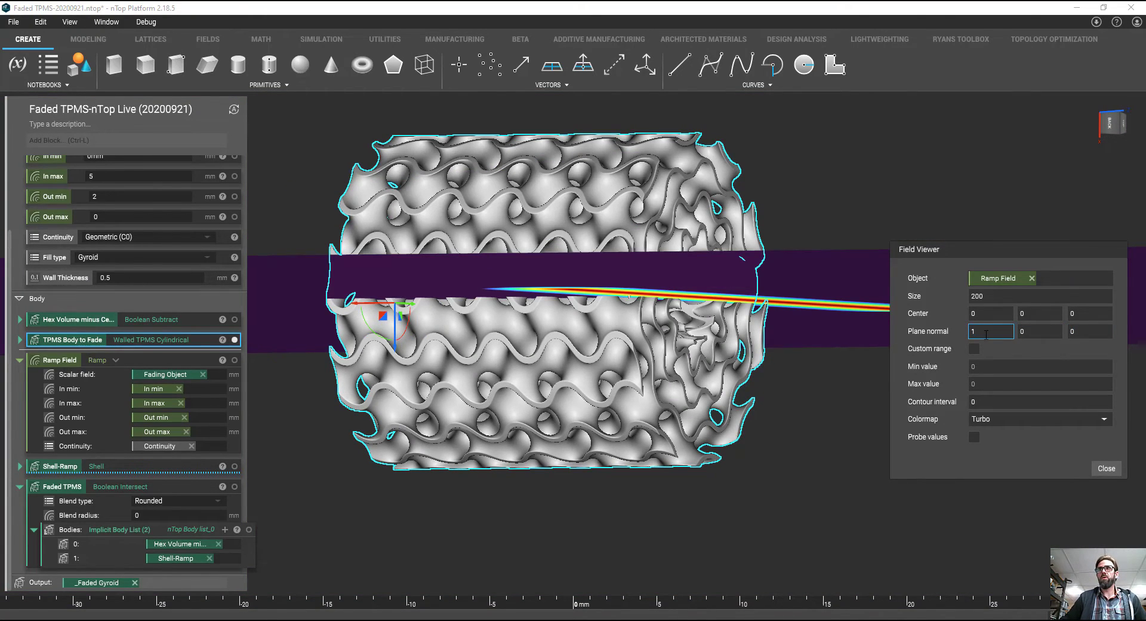
Examine the ramp field slice beside the TPMS body in the Left view and turn on the Fading Object's display.
left_click(878, 410)
right_click_drag(878, 409, 833, 353)
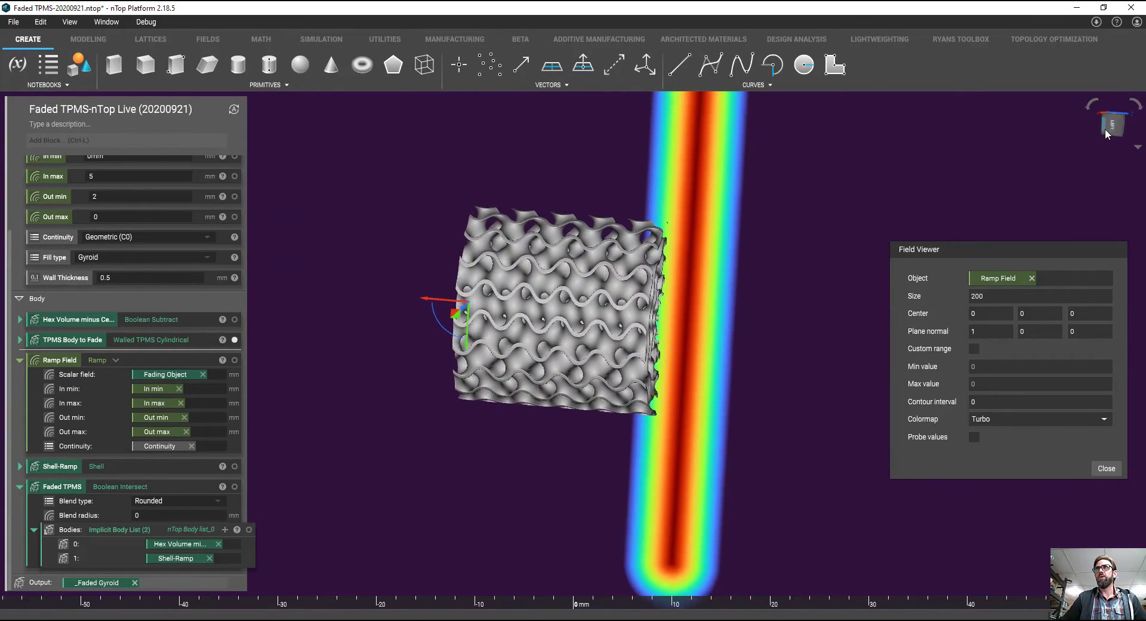
left_click(1109, 126)
left_click(1111, 128)
scroll(695, 375, "down", 2)
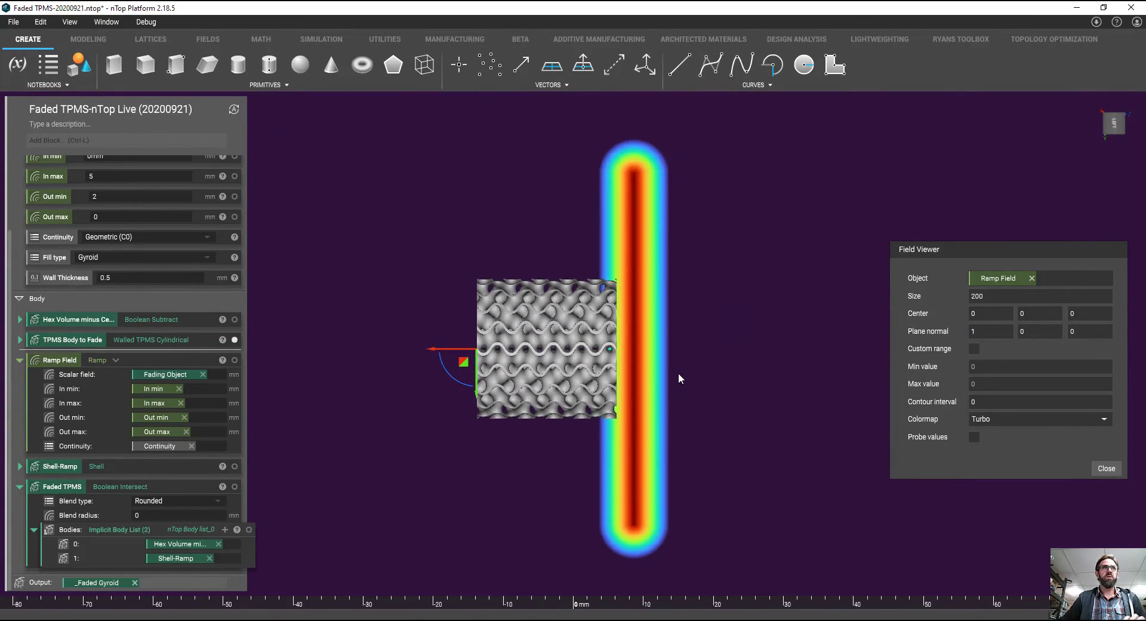
scroll(162, 373, "up", 3)
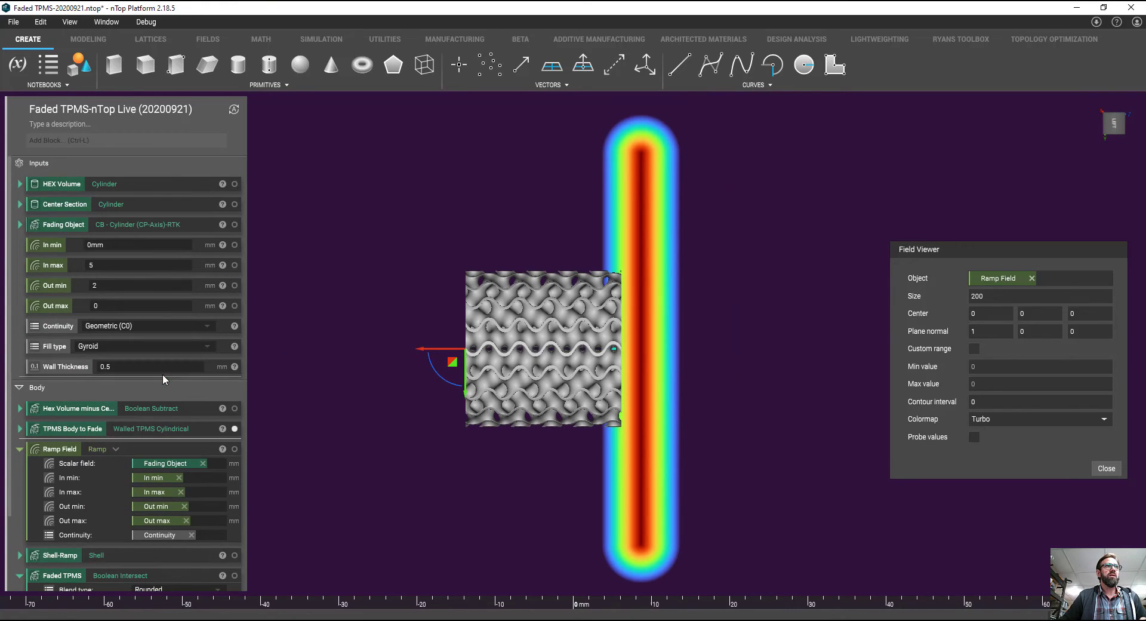
left_click(234, 224)
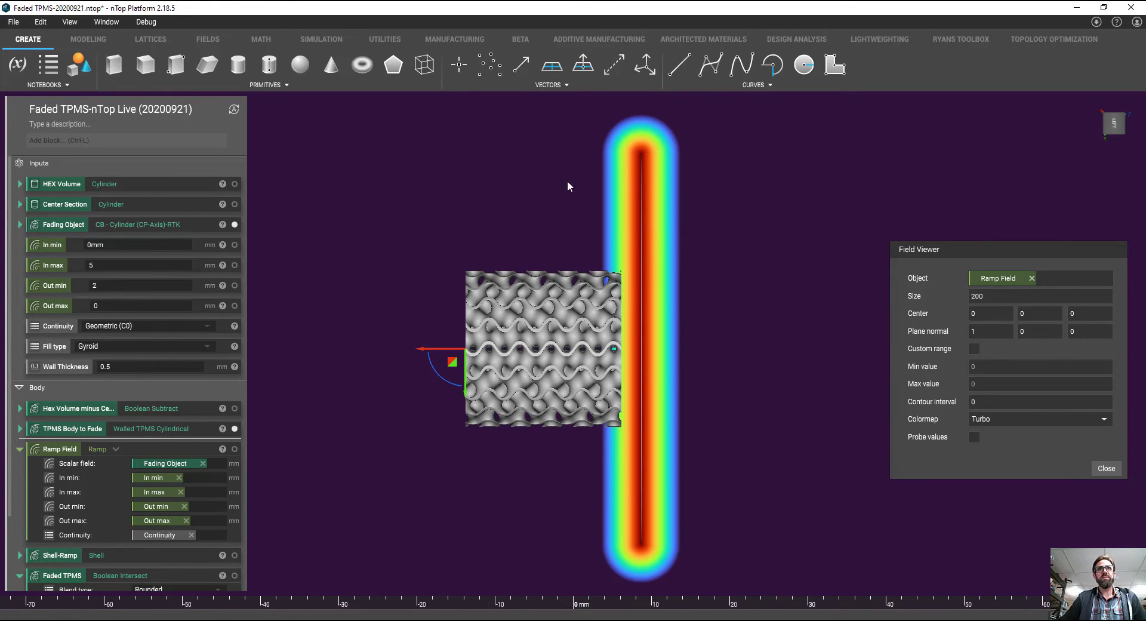
Collapse the Ramp Field block, expand Shell-Ramp, and select its nested TPMS minus Ramp Subtract block for inspection.
scroll(114, 427, "down", 2)
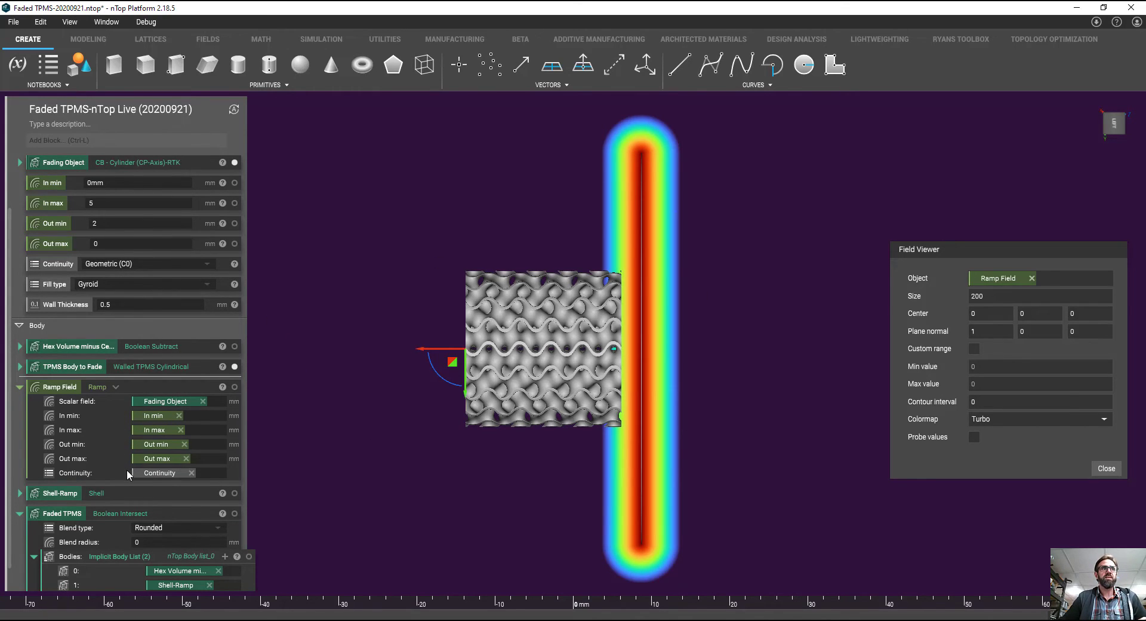
left_click(18, 387)
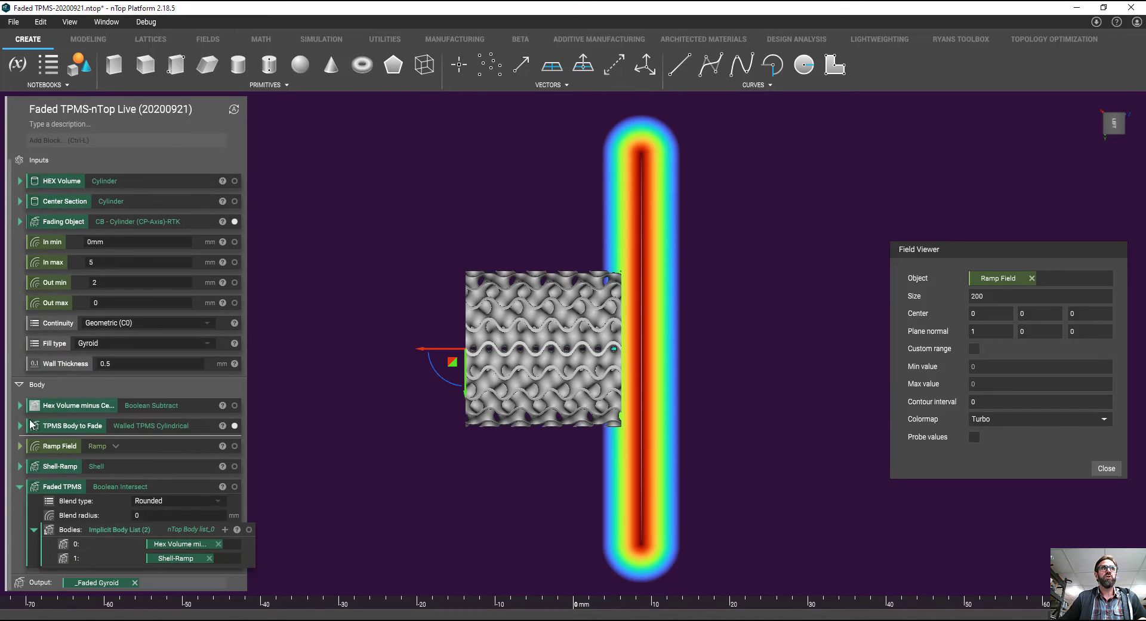
left_click(21, 465)
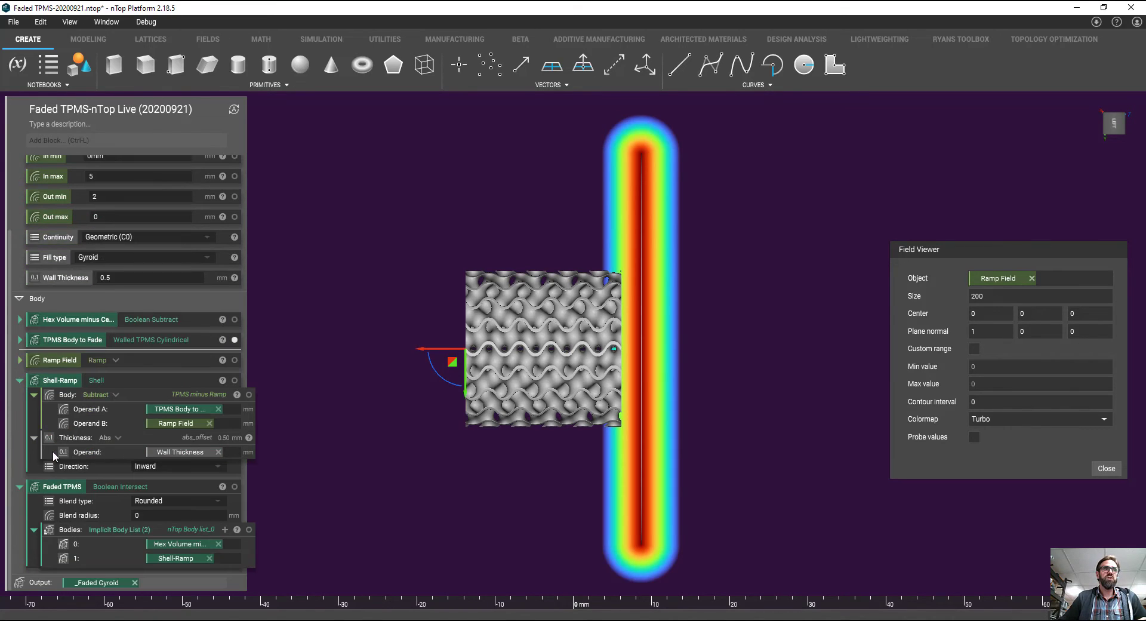
left_click(170, 382)
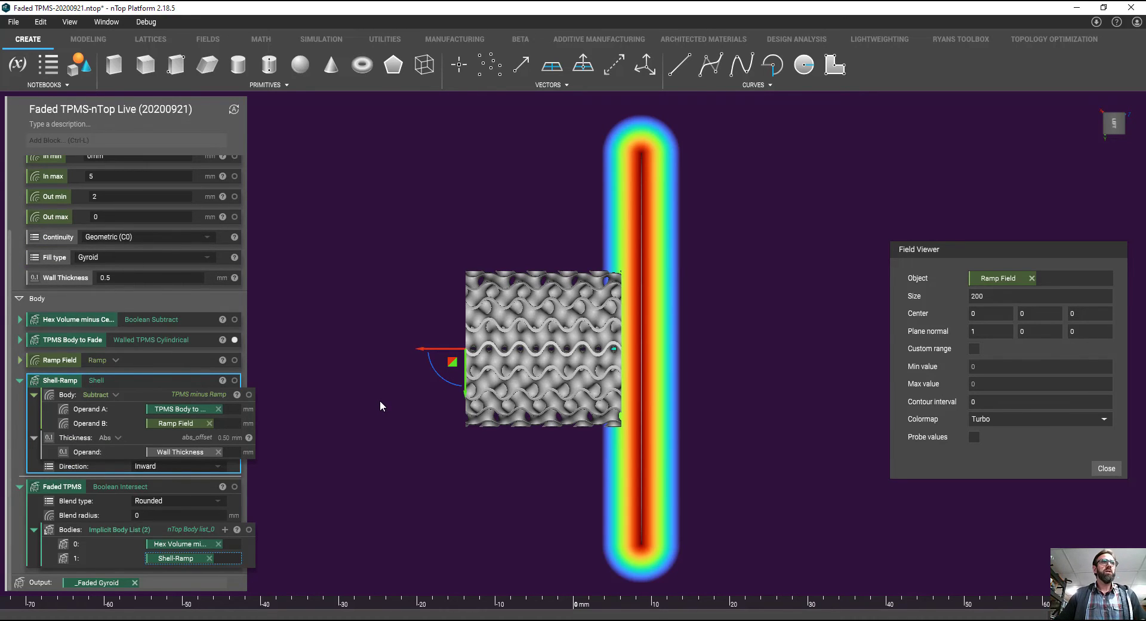
left_click(174, 392)
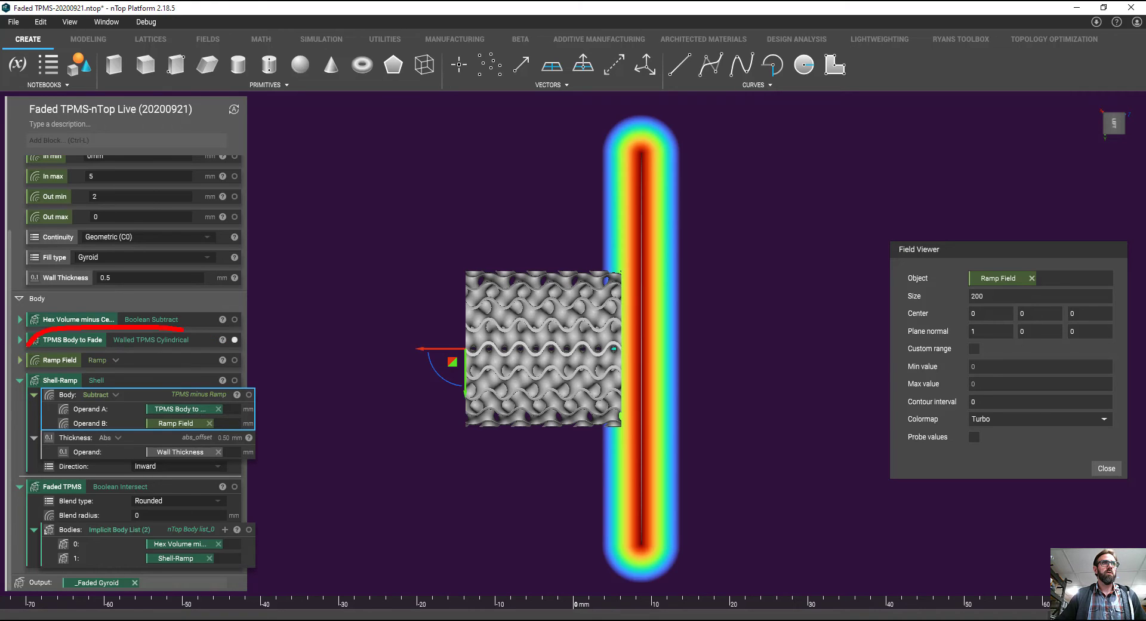
left_click_drag(28, 344, 245, 355)
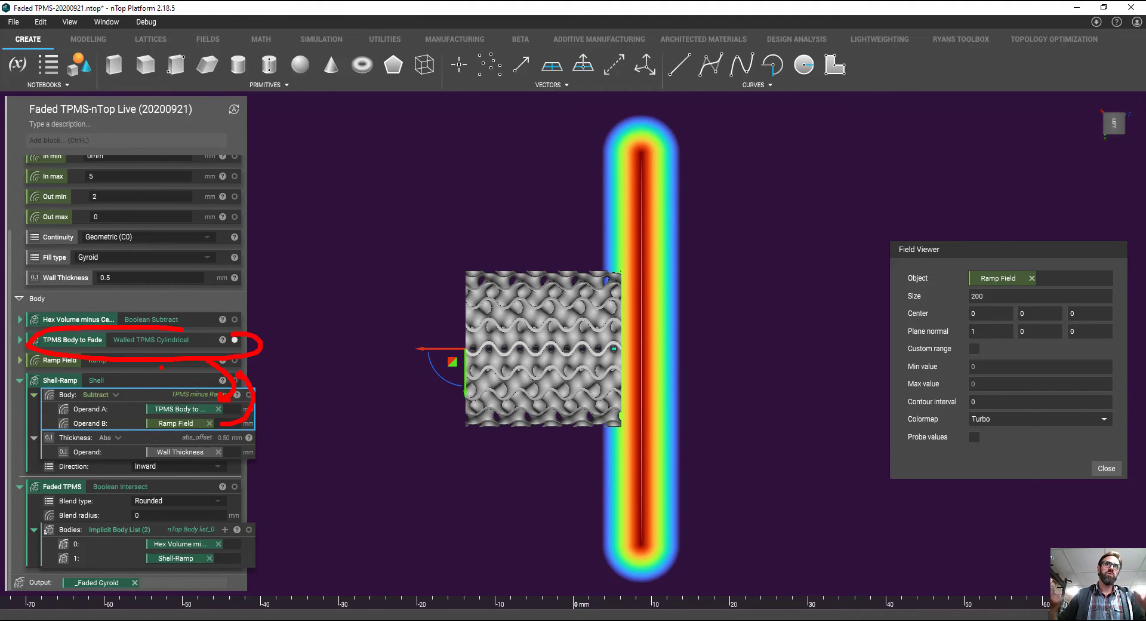
key("Escape")
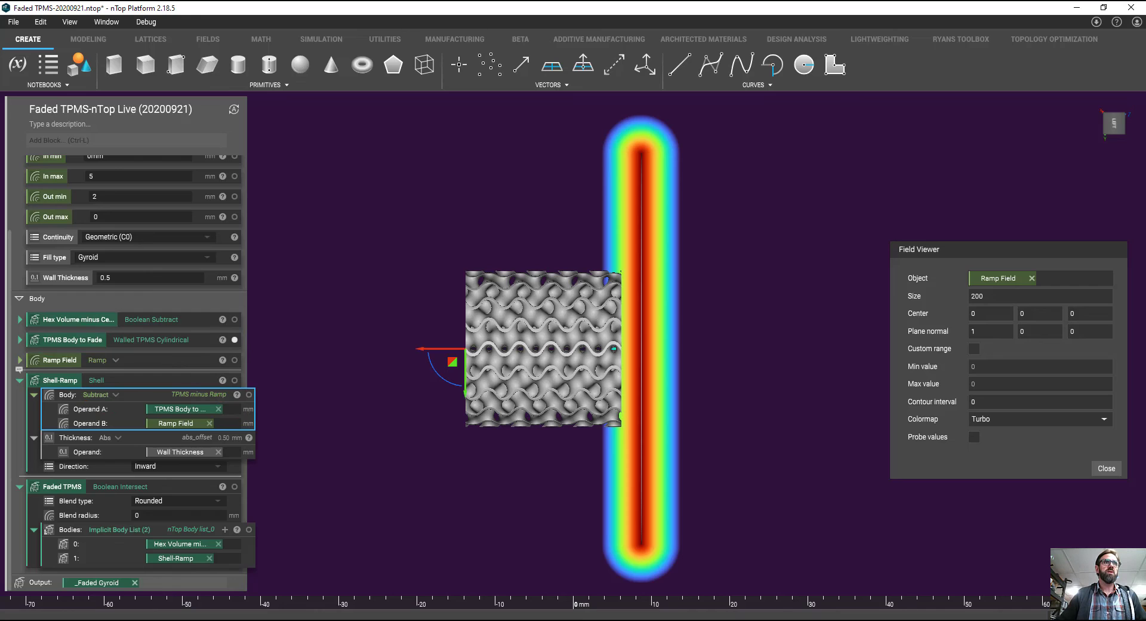
Display only the Shell-Ramp body in place of TPMS Body to Fade, and close the Field Viewer.
left_click(234, 380)
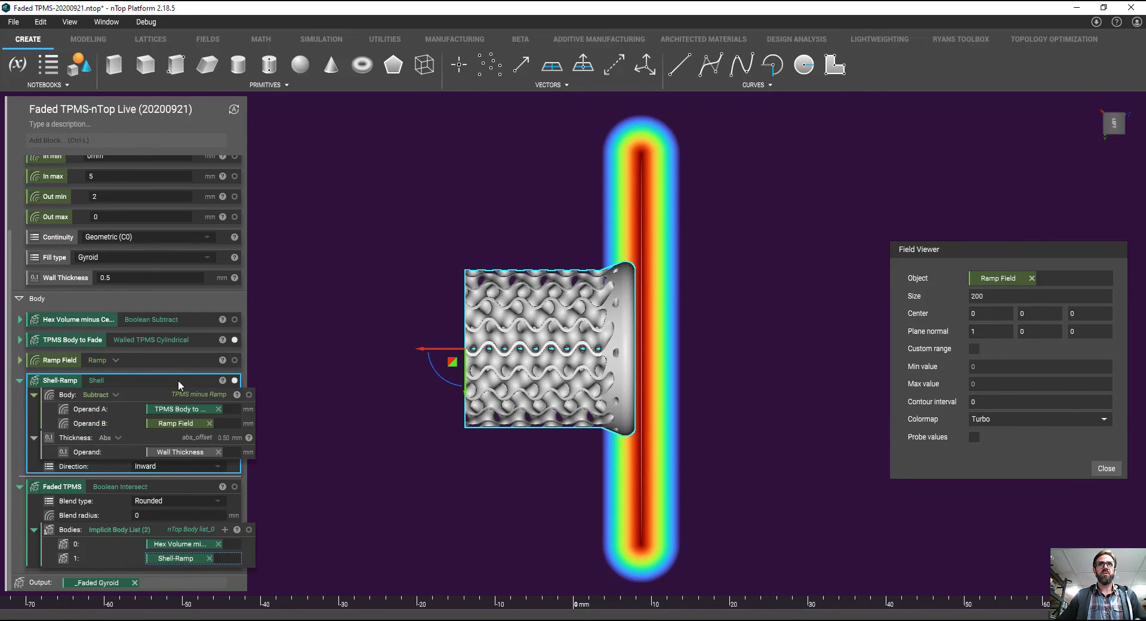
right_click_drag(737, 370, 868, 420)
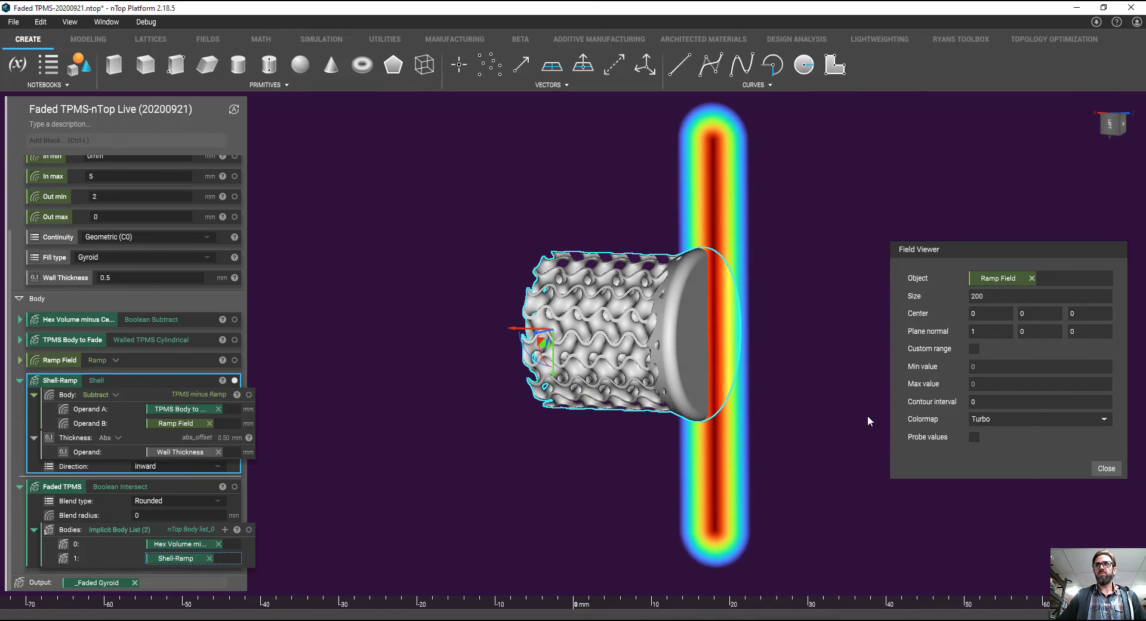
left_click(1105, 468)
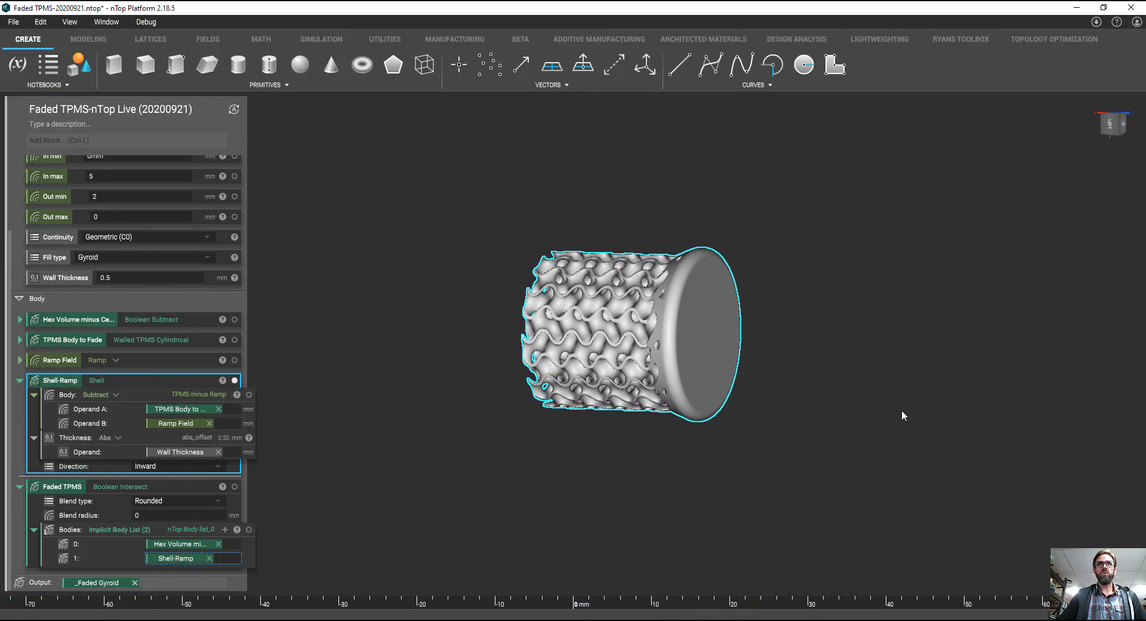
Section the Shell-Ramp body with a global cut normal to Z, moving the plane to about Z 20.5, and inspect the cut end.
scroll(901, 410, "up", 5)
right_click_drag(900, 410, 843, 394)
key("x")
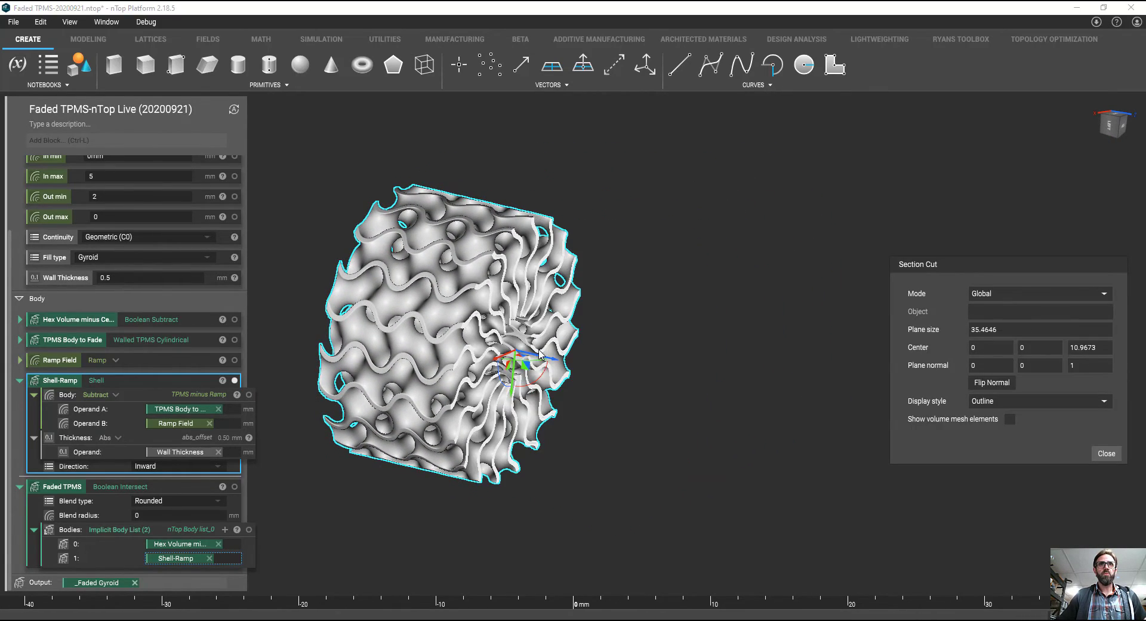
left_click_drag(538, 352, 650, 373)
right_click_drag(801, 406, 439, 404)
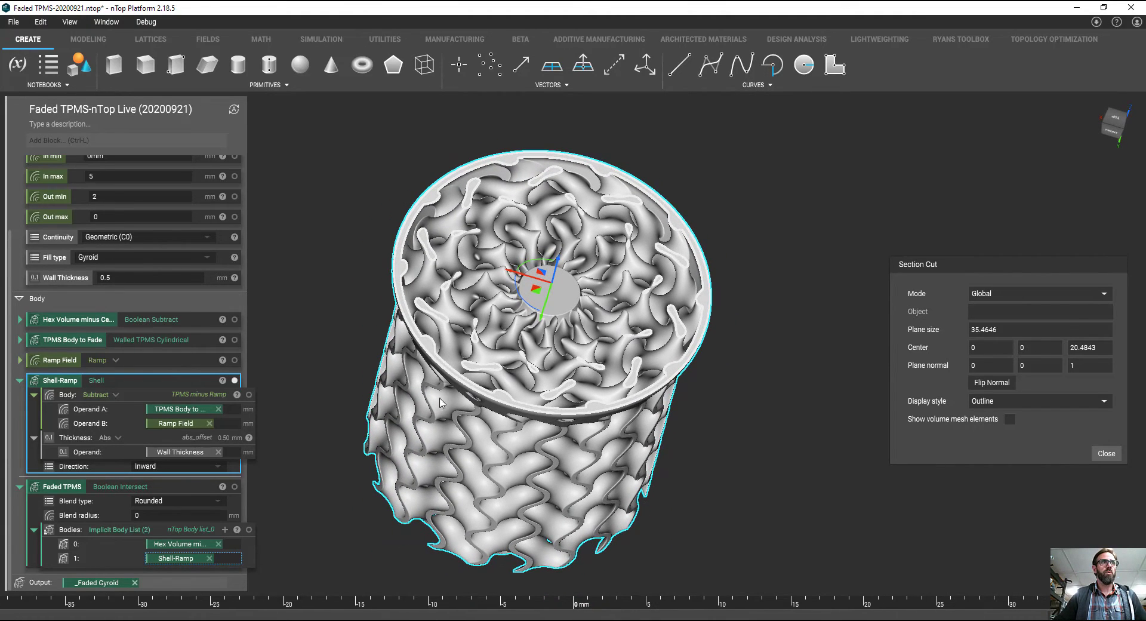
Collapse the Shell-Ramp block, display the Faded TPMS body instead of Shell-Ramp, and inspect its sectioned end.
left_click(19, 380)
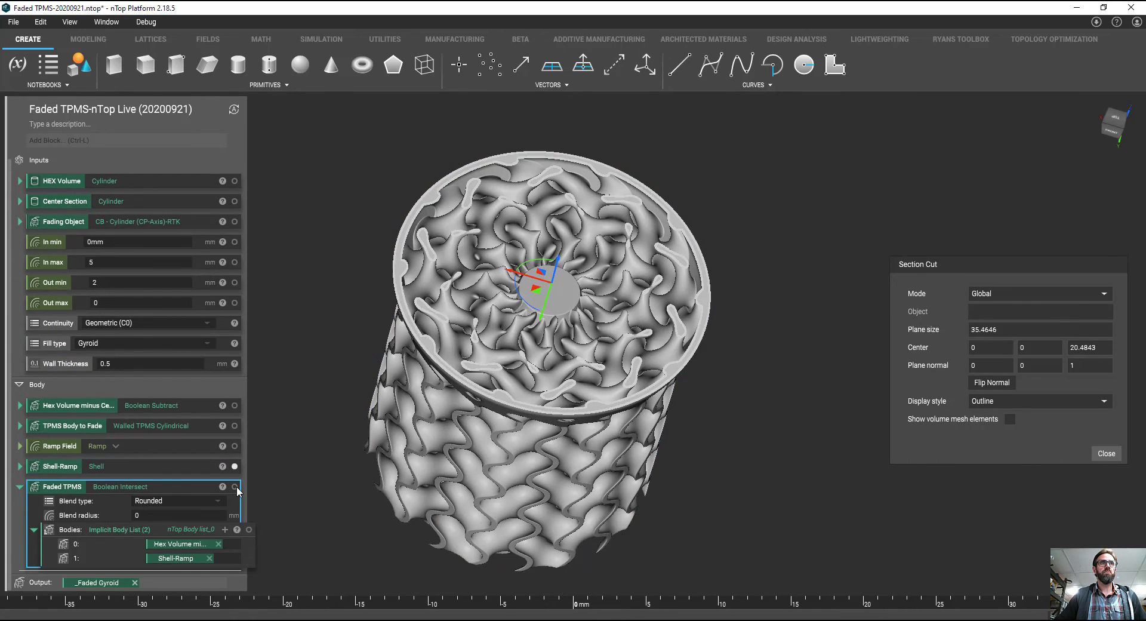
left_click(235, 487)
left_click(234, 466)
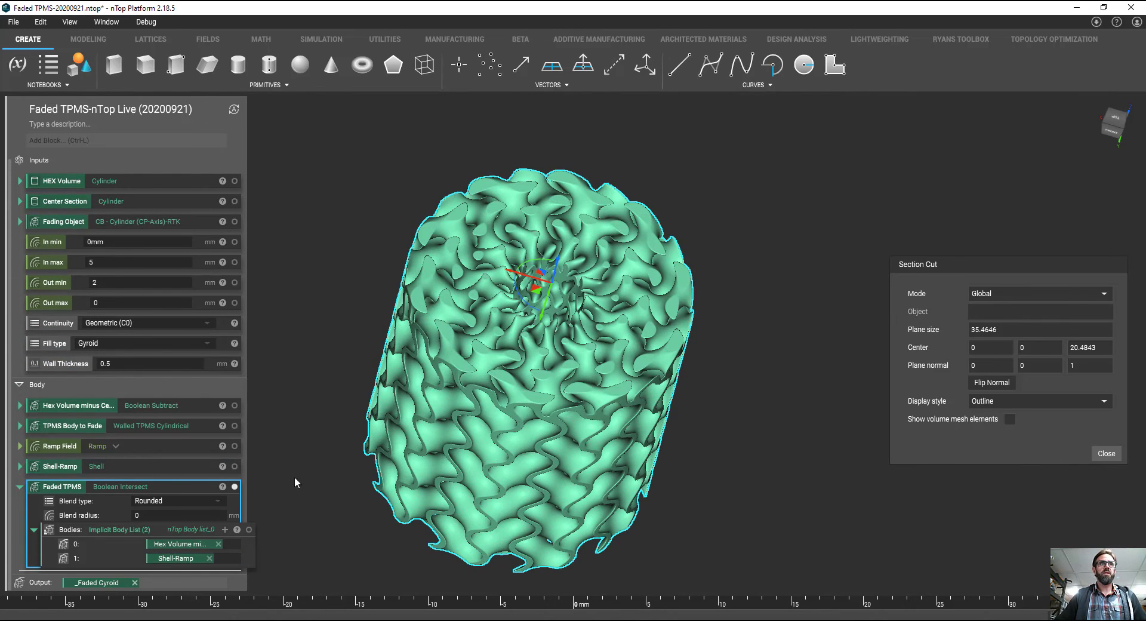
right_click_drag(288, 488, 820, 389)
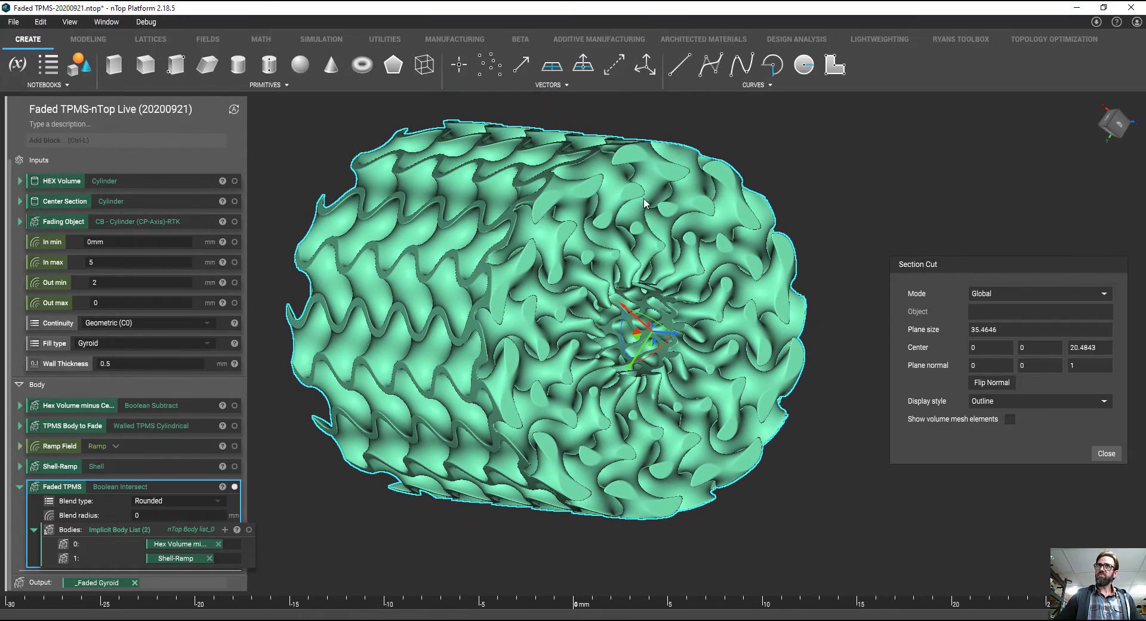
right_click_drag(707, 378, 615, 349)
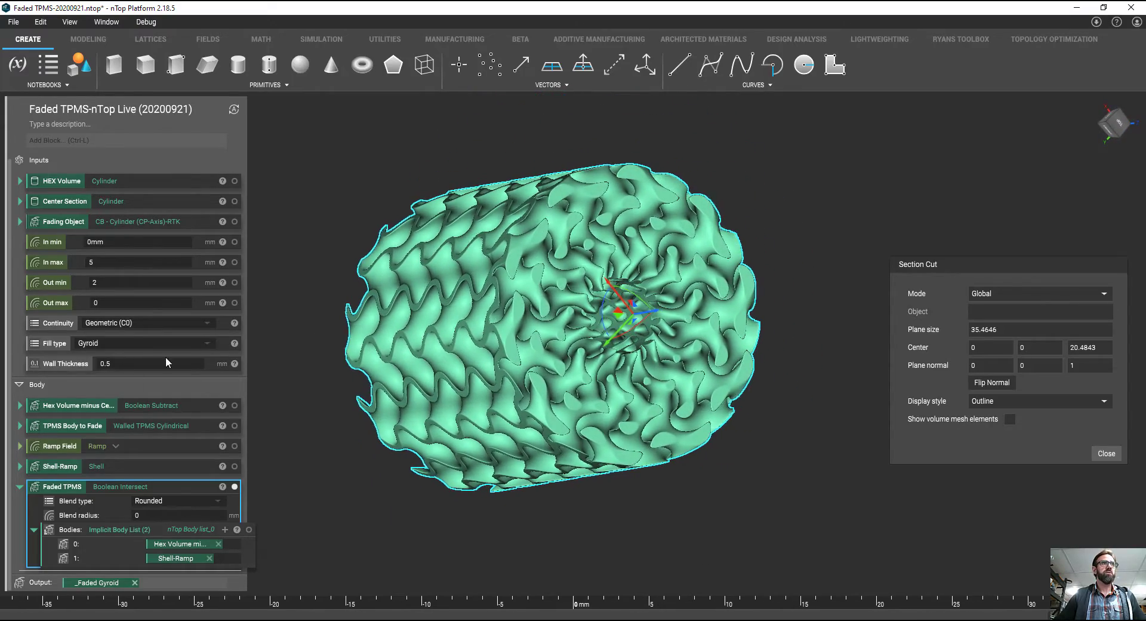
Change the Fill type input to Diamond, close the Section Cut, and view the whole Faded TPMS body.
left_click(123, 342)
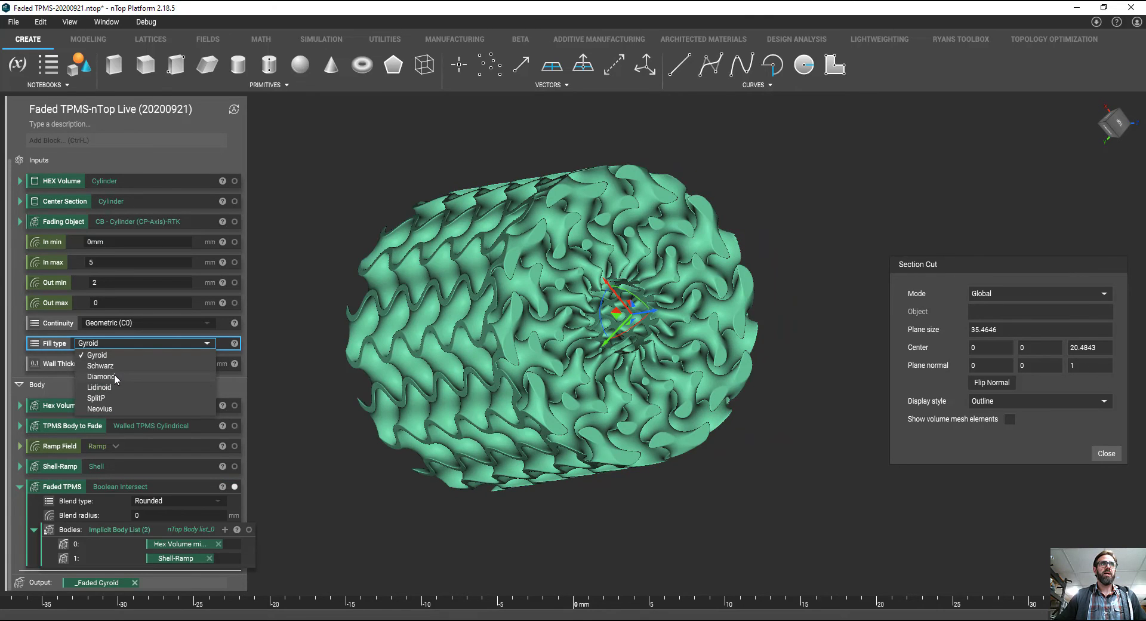
left_click(98, 376)
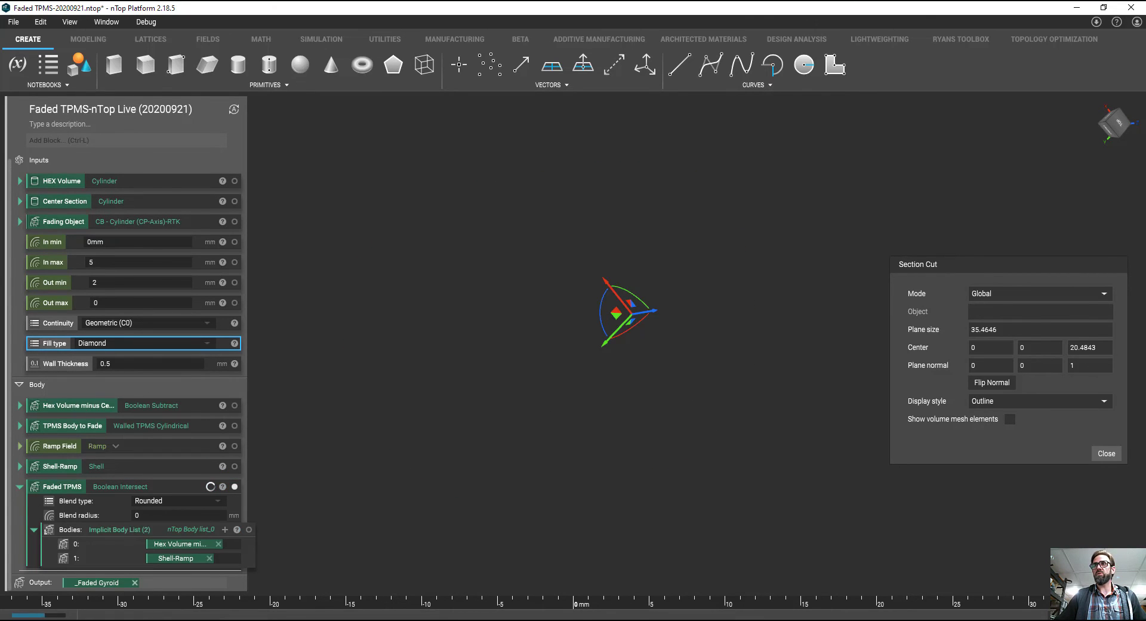
left_click(1106, 453)
scroll(878, 392, "up", 3)
key("Home")
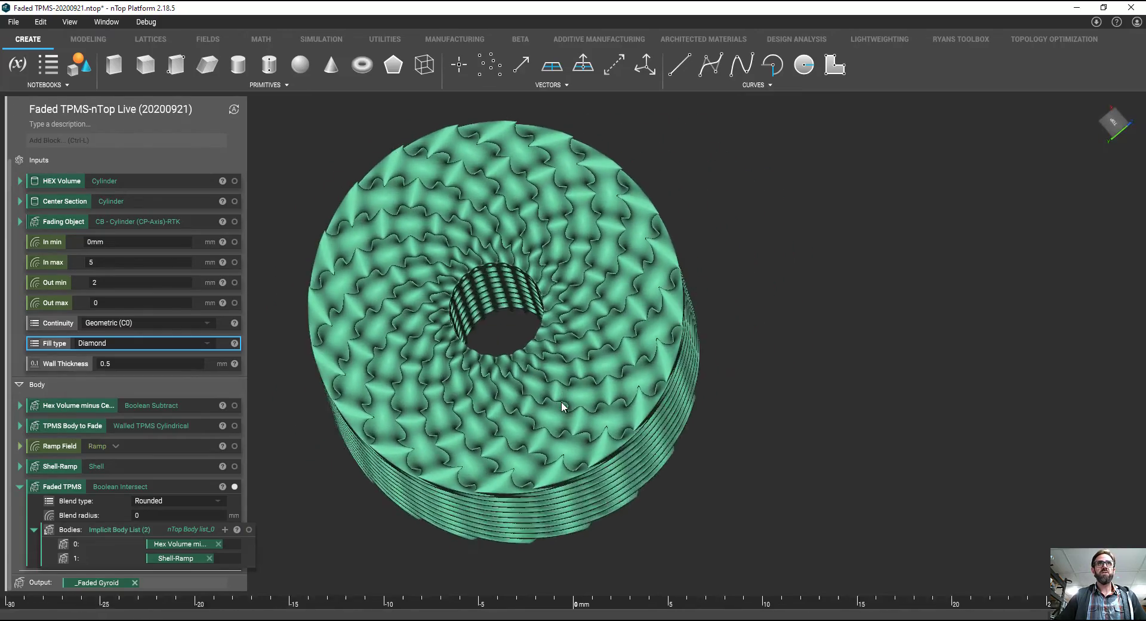
key("t")
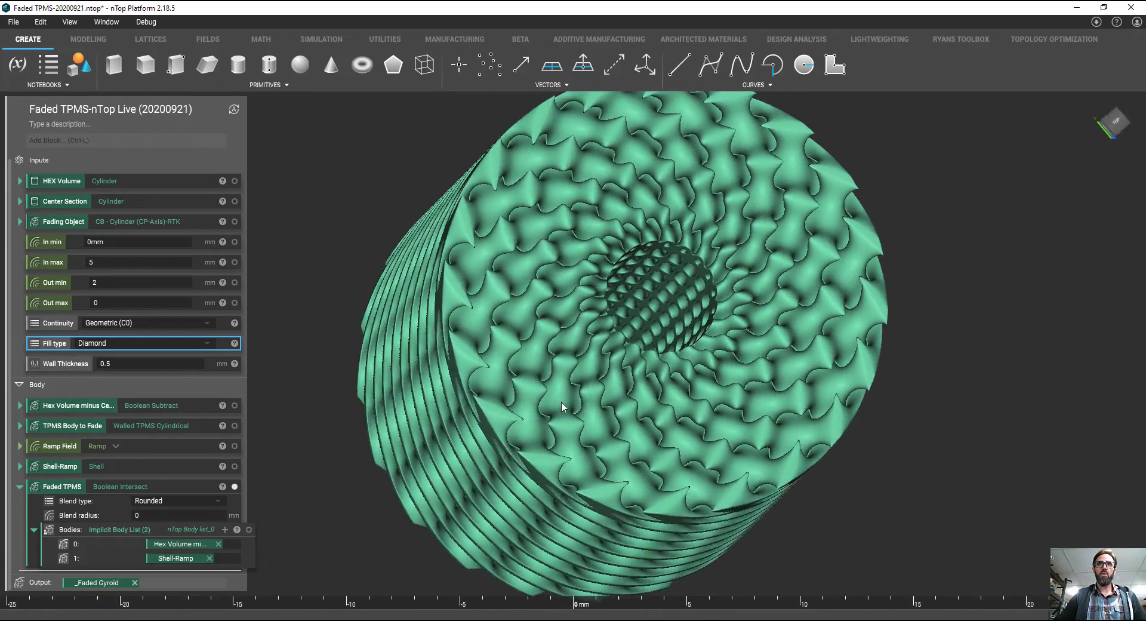